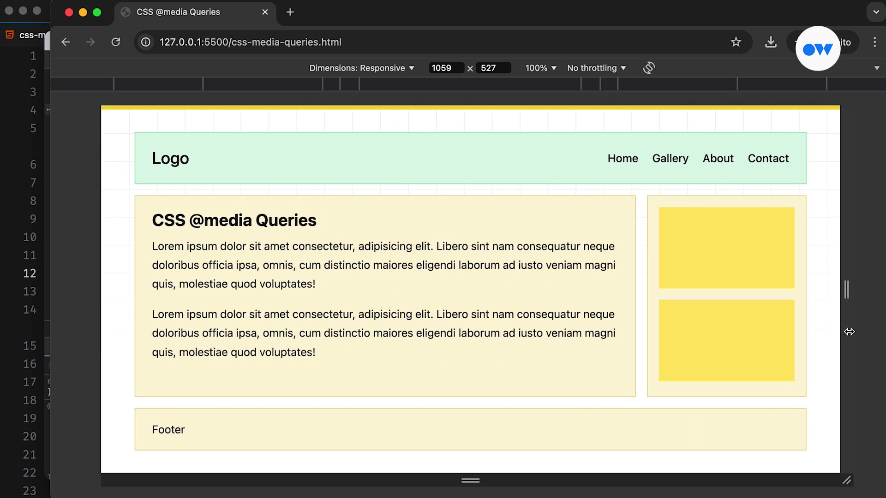
Narrow the responsive preview until the demo page collapses to one column with a menu toggle
mouse_move(849, 333)
mouse_down()
mouse_move(662, 348)
mouse_move(823, 345)
mouse_move(658, 351)
mouse_up()
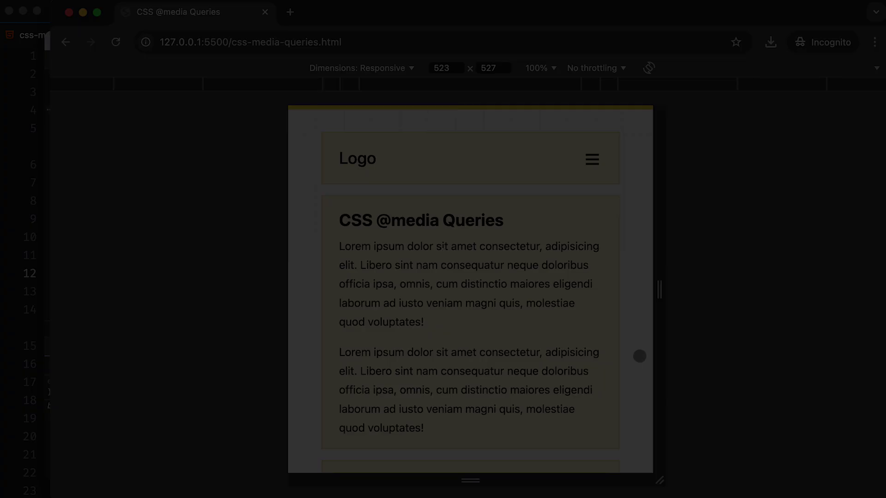
scroll(639, 356, down, 5)
scroll(639, 355, up, 3)
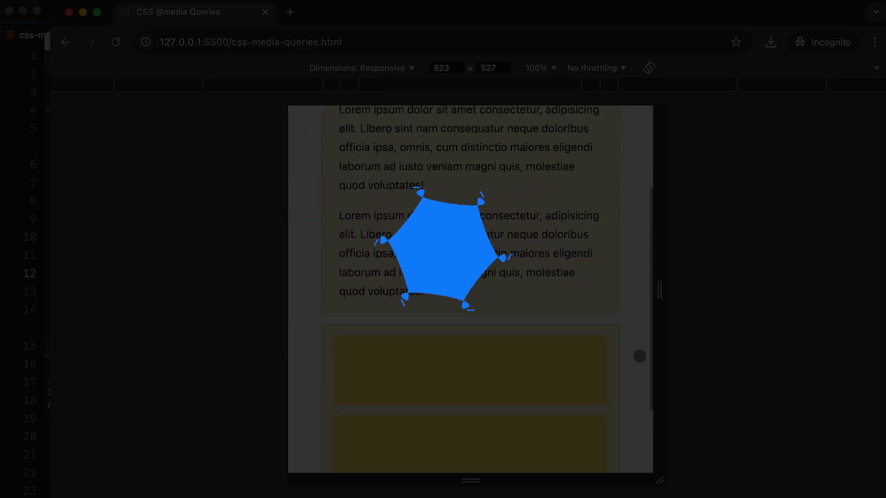
scroll(639, 356, up, 3)
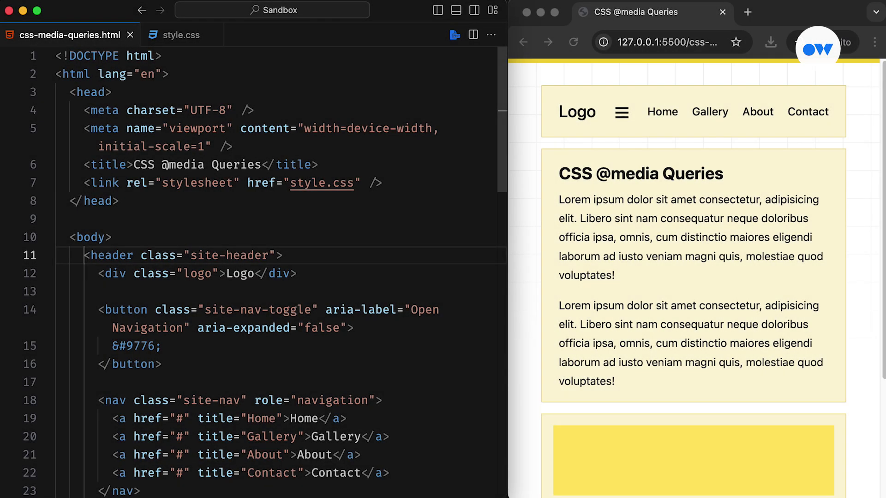
Select the site header, navigation toggle and nav opening tags in the HTML
key(shift+End)
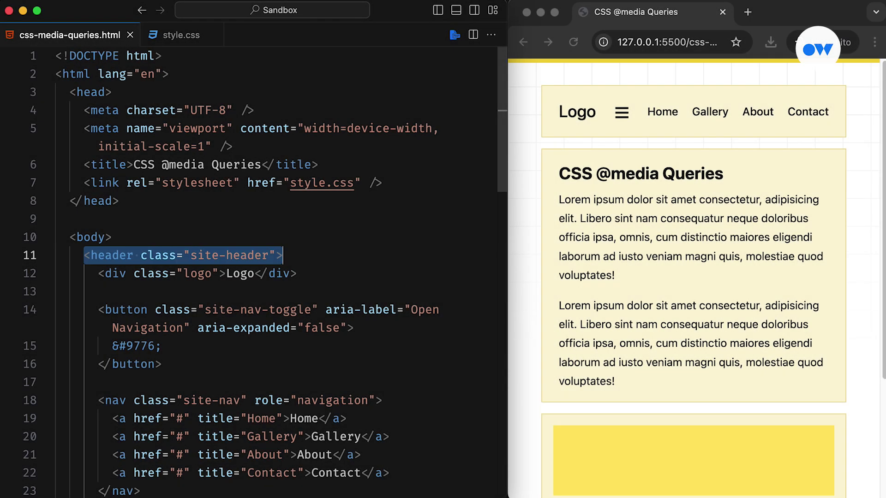
key(Down)
key(Down)
key(Down)
key(Home)
key(shift+Down)
key(shift+Down)
key(shift+End)
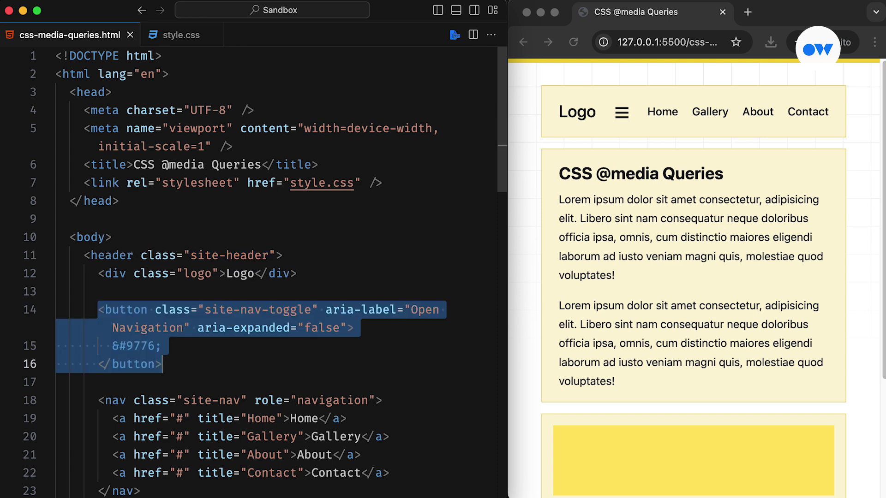
key(Down)
key(Down)
key(Home)
key(shift+End)
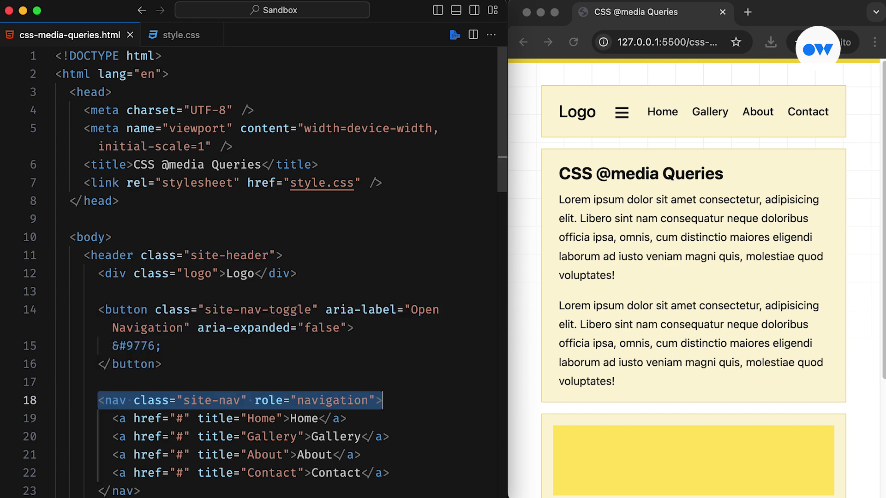
scroll(262, 312, down, 5)
Select the main content, sidebar and footer tags, then check the browser preview
key(Down)
key(Down)
key(Down)
key(Home)
key(shift+End)
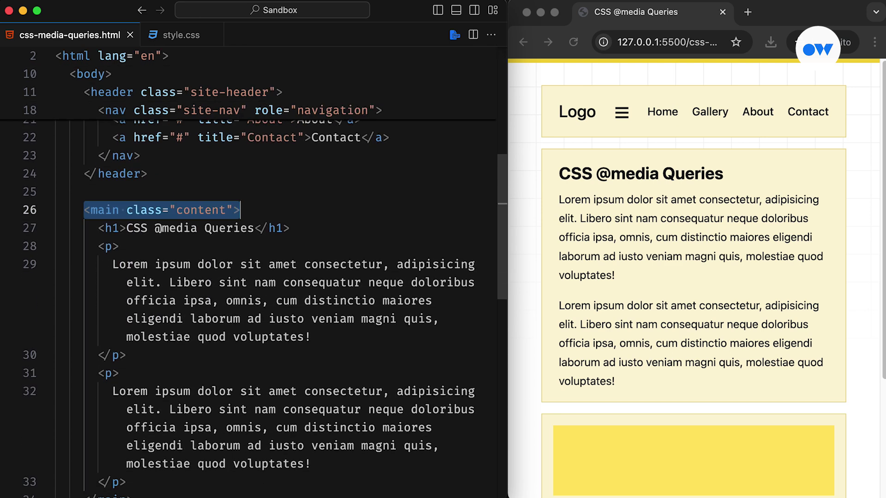
key(Down)
key(Down)
key(Down)
key(Home)
key(shift+End)
key(Down)
key(Down)
key(Down)
key(Home)
key(shift+End)
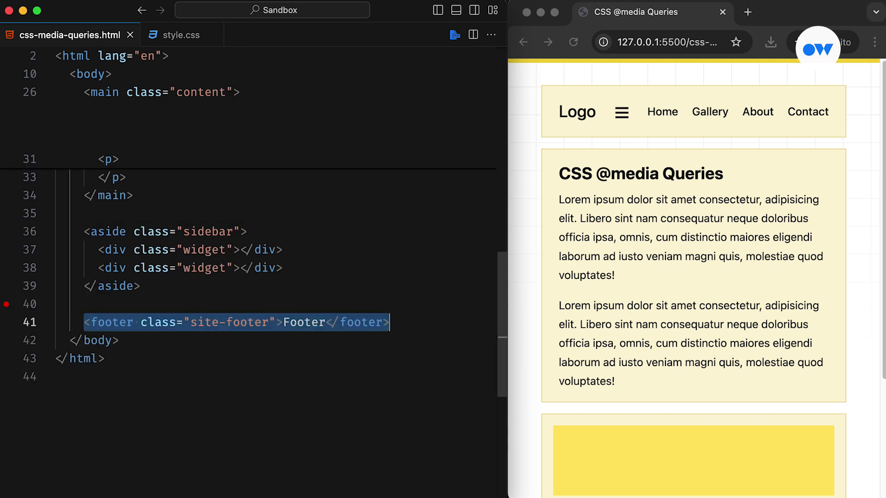
click(520, 254)
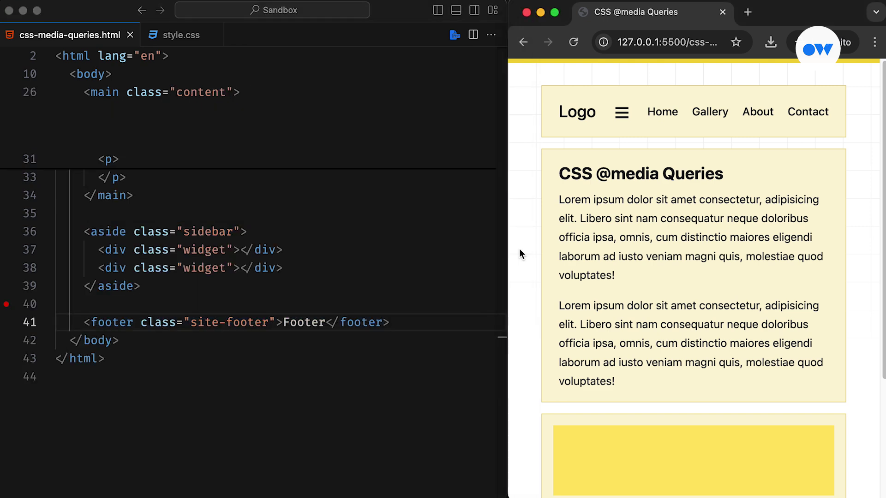
scroll(521, 254, down, 1)
scroll(520, 253, down, 2)
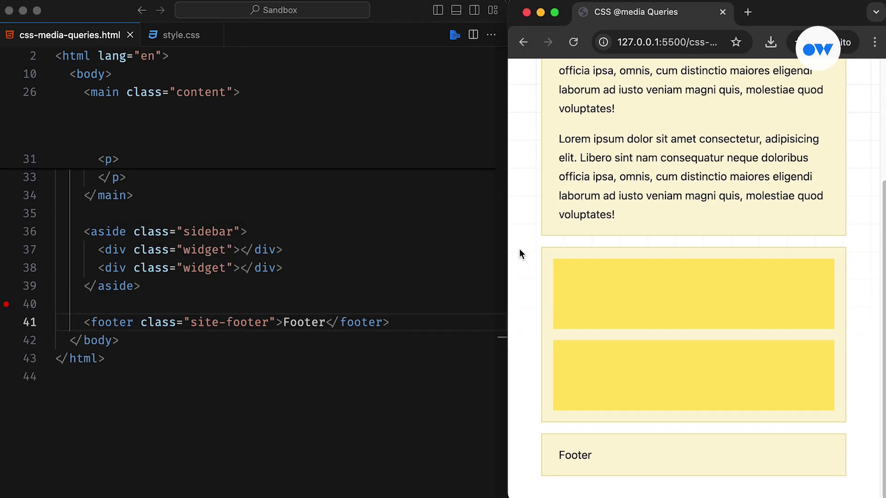
scroll(521, 255, up, 2)
scroll(521, 253, up, 1)
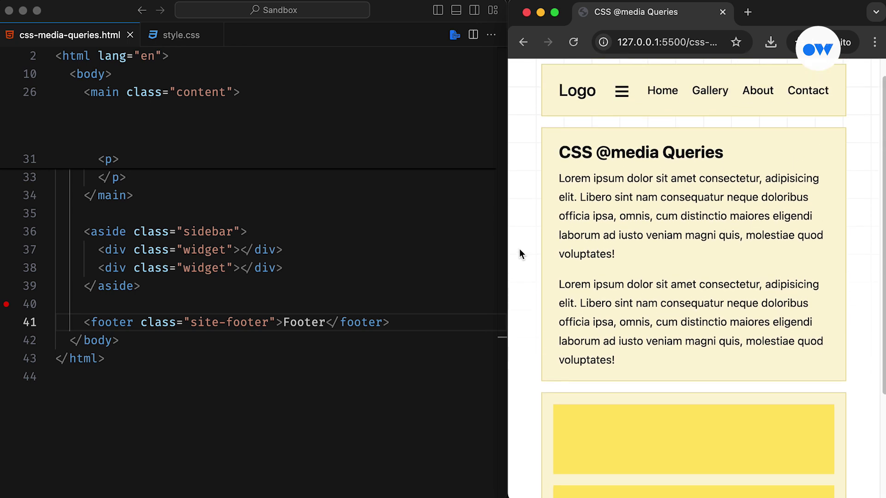
scroll(520, 254, up, 1)
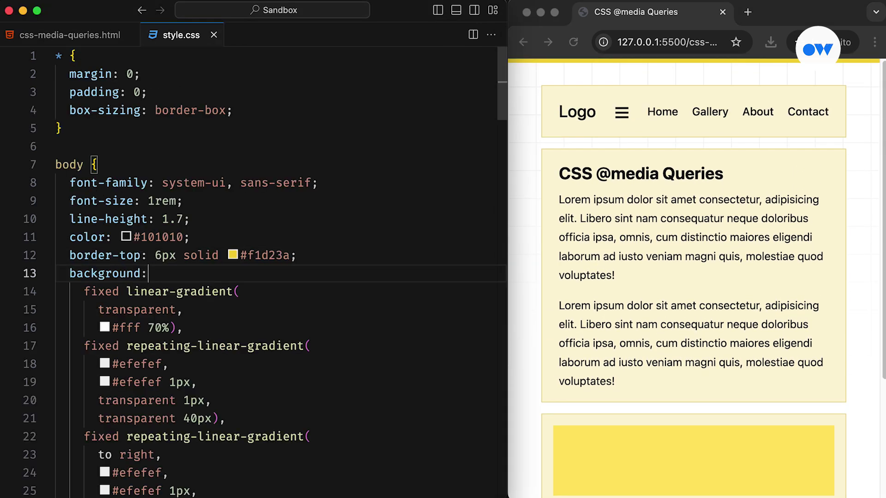
scroll(265, 282, down, 5)
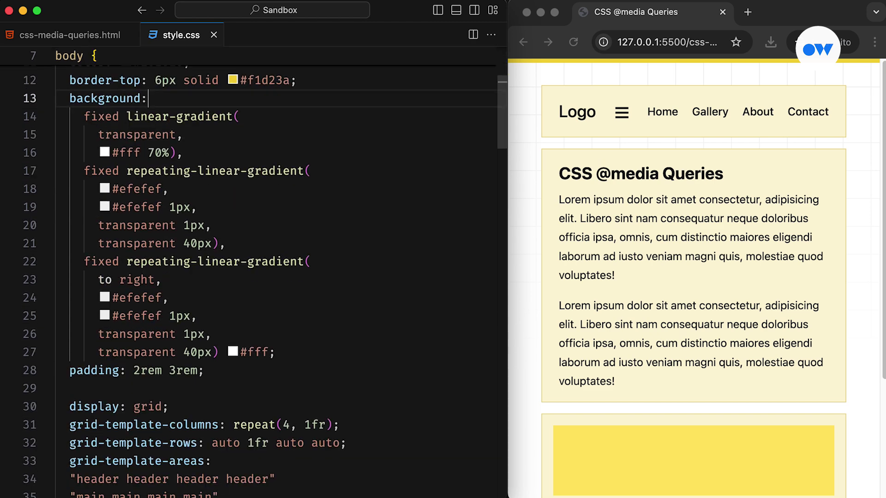
scroll(265, 281, down, 3)
scroll(265, 282, up, 1)
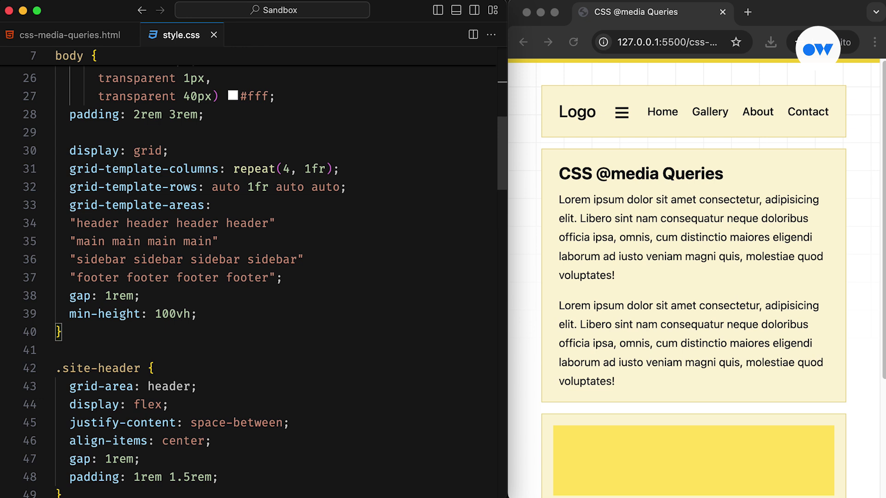
drag(69, 150, 169, 150)
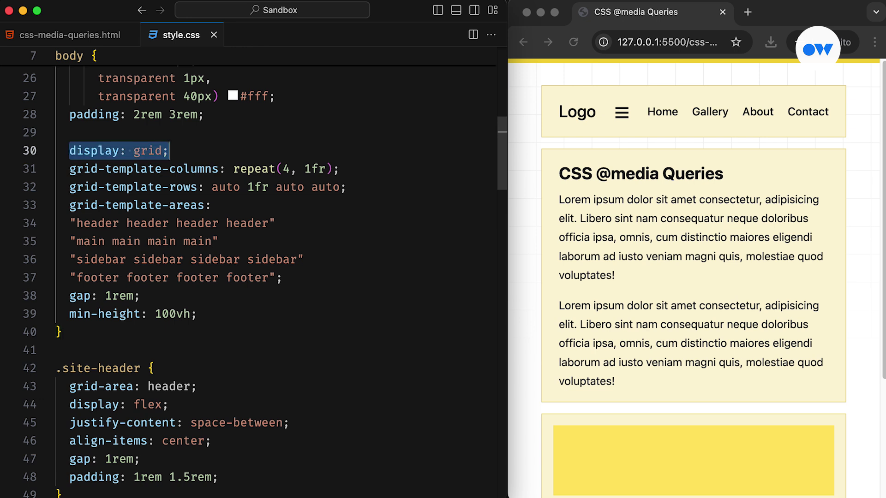
drag(70, 168, 339, 169)
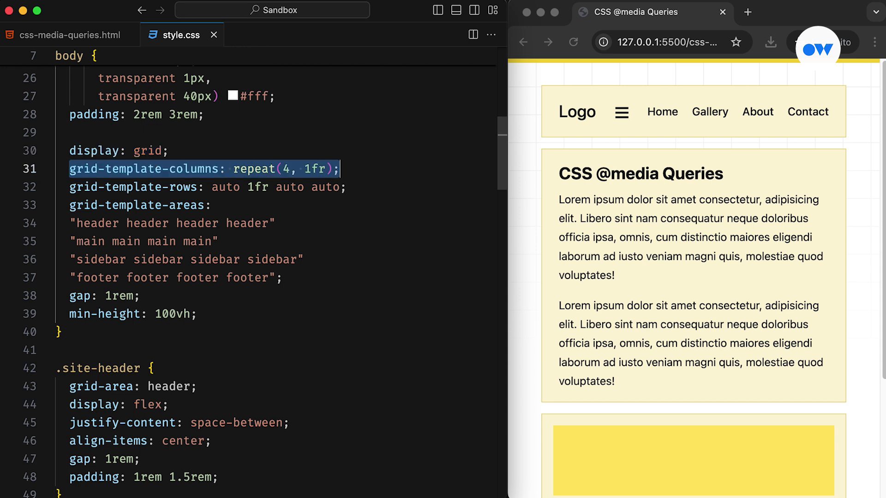
drag(69, 186, 346, 186)
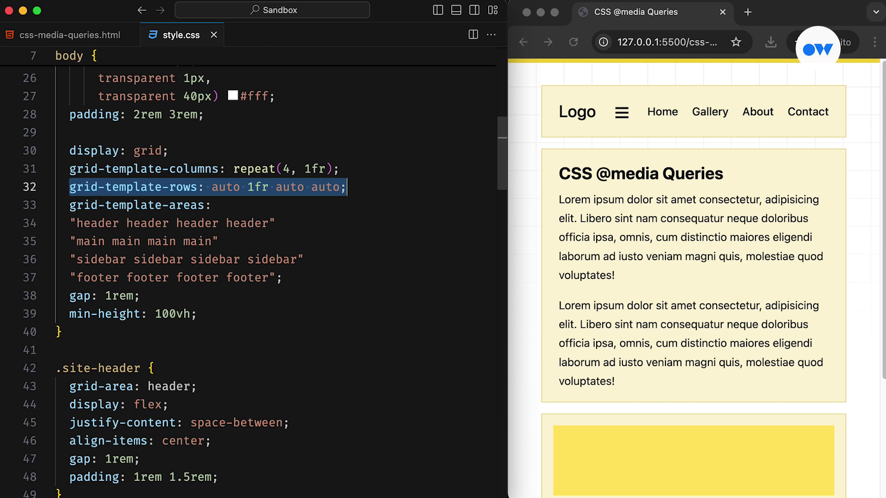
Highlight the header, main, sidebar and footer rows of the grid template areas
key(Down)
key(Down)
key(Home)
key(shift+End)
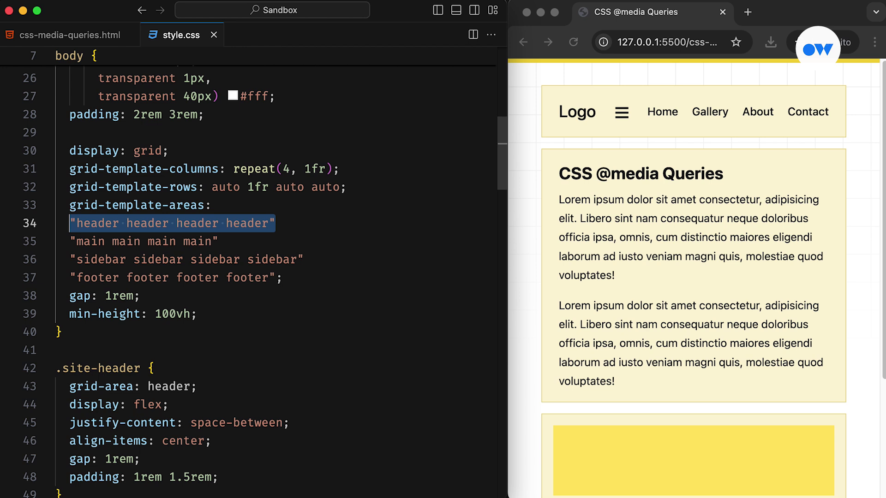
key(Down)
key(Home)
key(shift+End)
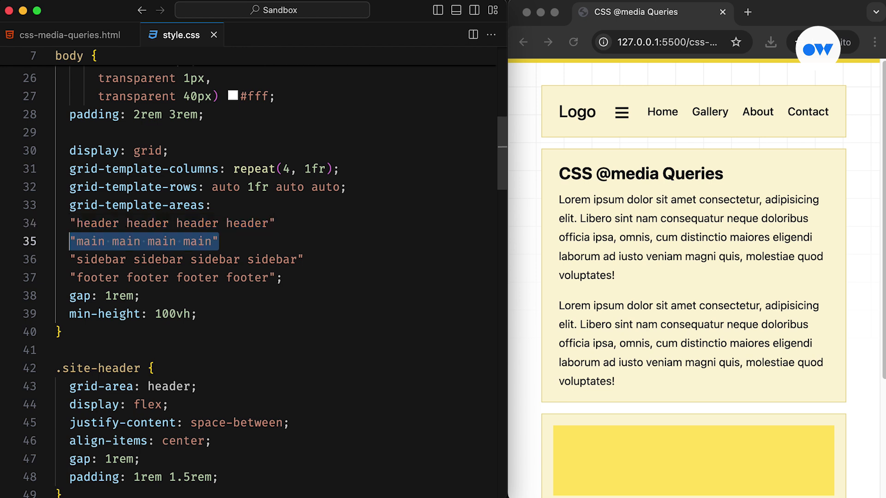
key(Down)
key(Home)
key(shift+End)
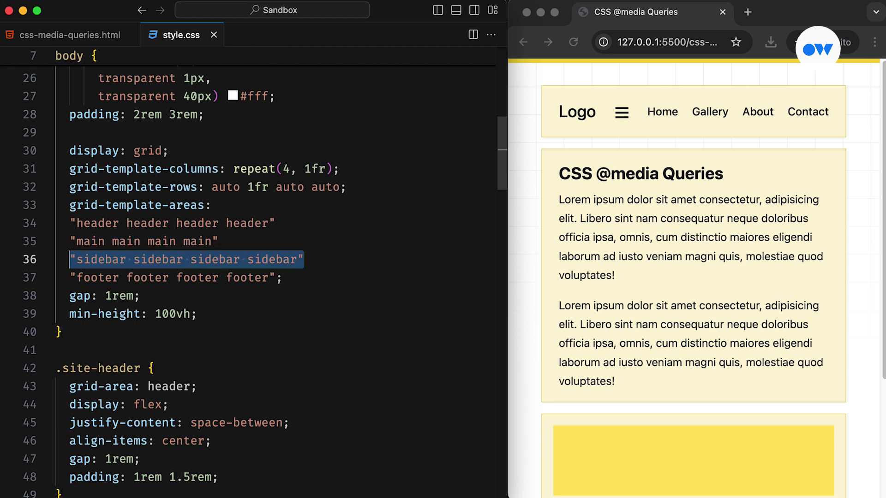
key(Down)
key(Home)
key(shift+End)
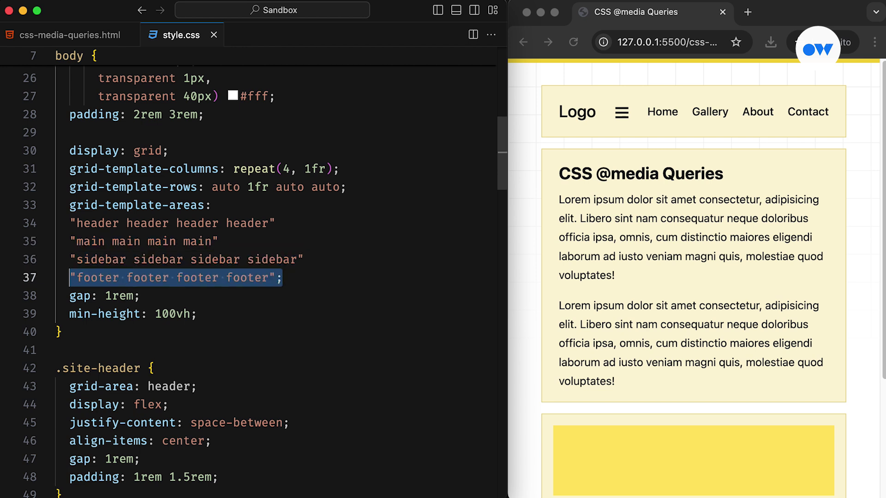
Add grid-area rules for .site-header, .content, .sidebar and .site-footer below the body block, and save
key(Right)
key(Down)
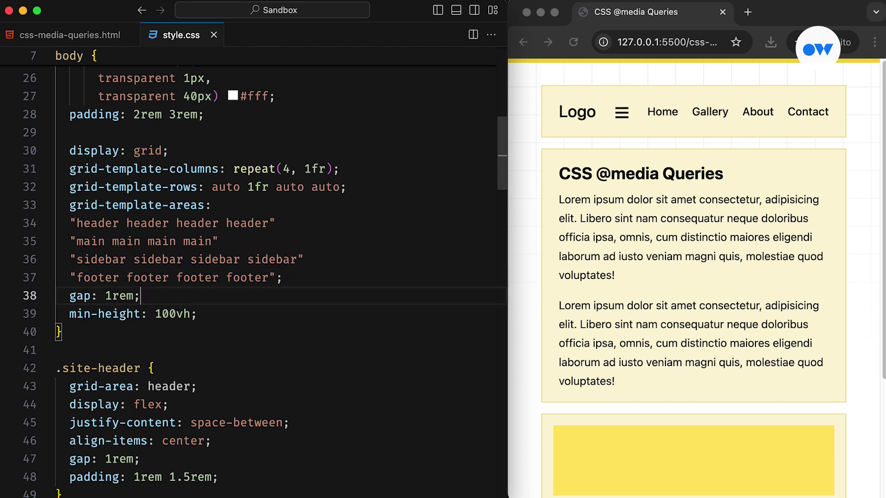
key(Down)
key(Down)
key(Return)
key(Return)
text(.site-header {   grid-area: header; }  .content {   grid-area: main; }  .sidebar {   grid-area: sidebar; }  .site-footer {   grid-area: footer; })
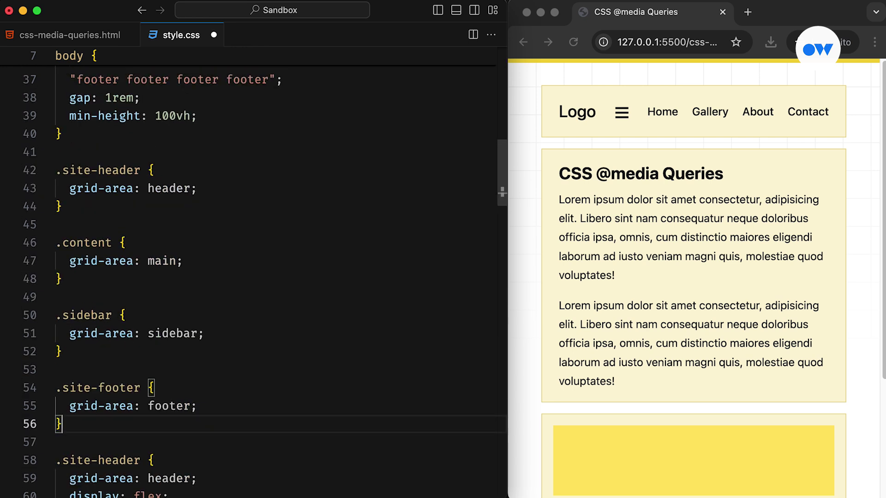
scroll(265, 283, up, 3)
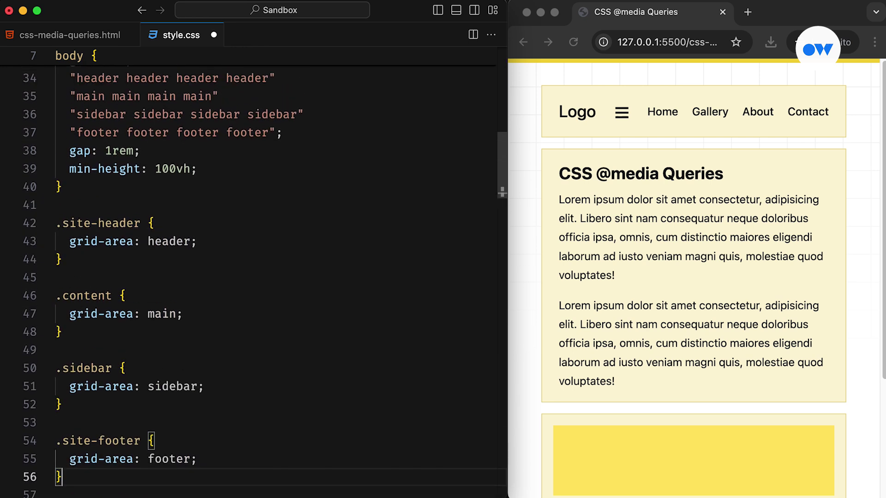
key(super+s)
scroll(502, 192, down, 1)
scroll(502, 192, down, 5)
scroll(501, 192, down, 3)
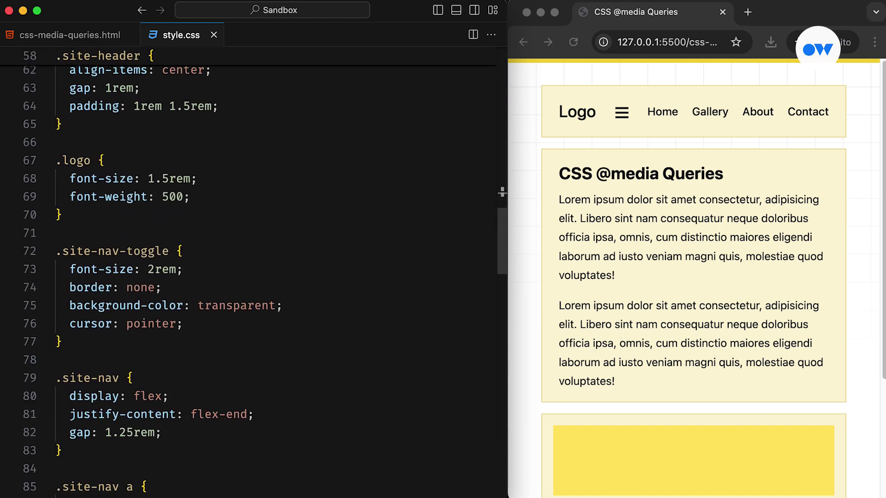
scroll(501, 191, down, 4)
scroll(501, 192, down, 9)
scroll(501, 192, down, 5)
scroll(501, 192, down, 4)
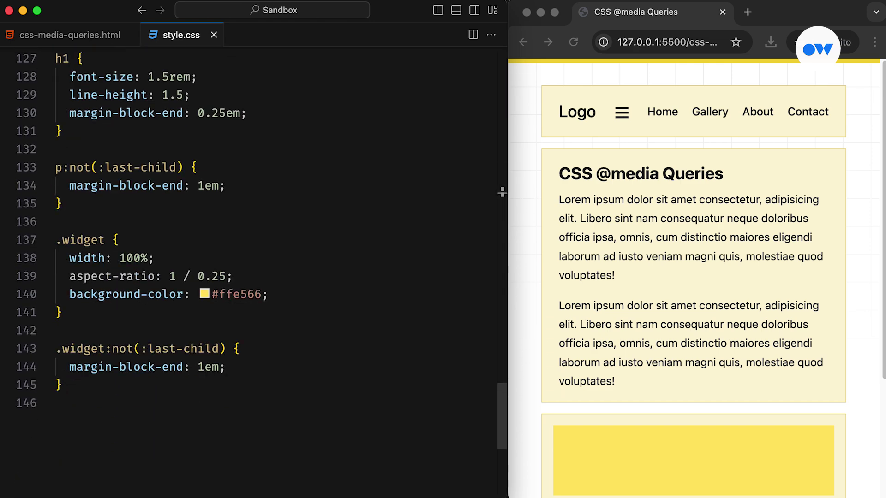
scroll(502, 192, down, 3)
scroll(502, 191, down, 1)
click(501, 191)
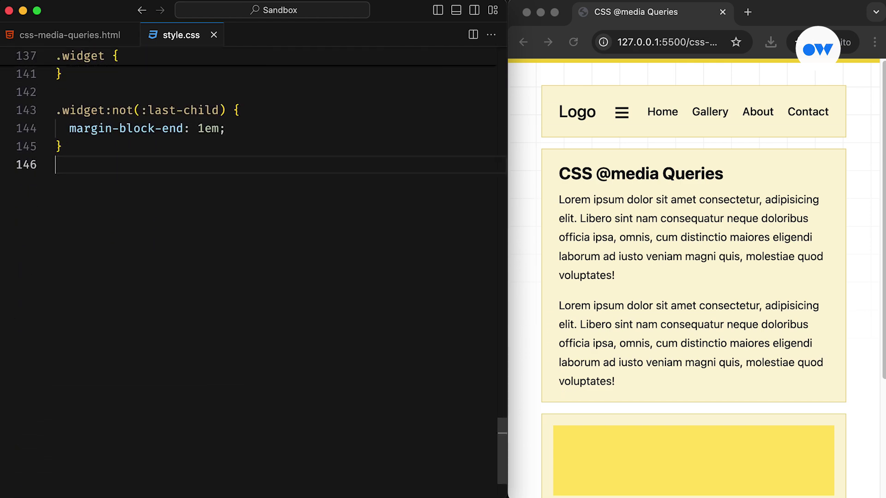
key(Return)
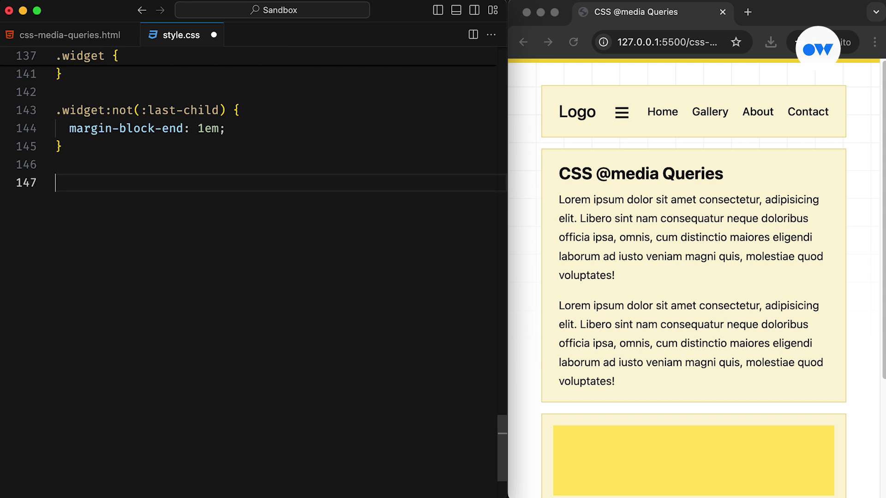
text(/* )
text(@media [Media_Type] ([Media_Feature]) {} */)
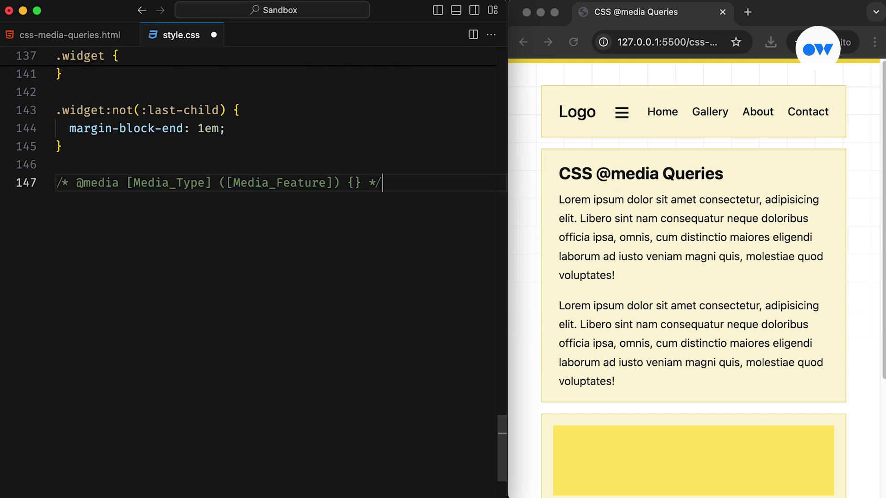
key(super+s)
key(Return)
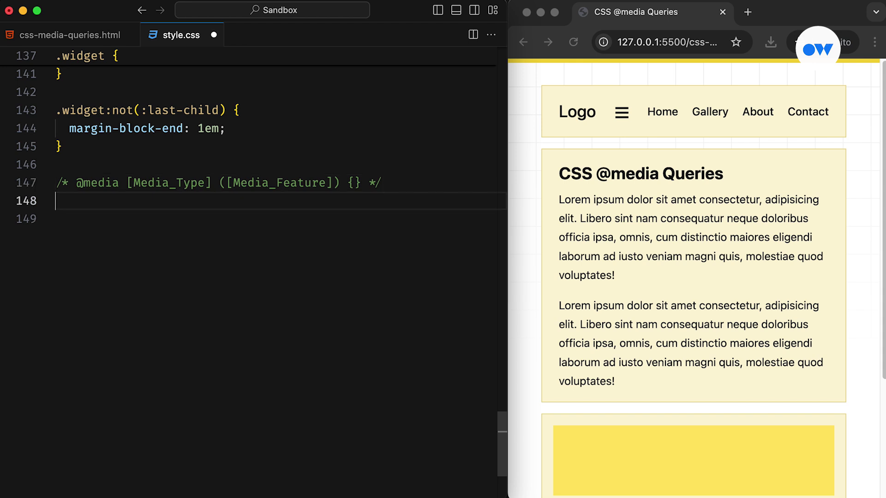
text(@media all {)
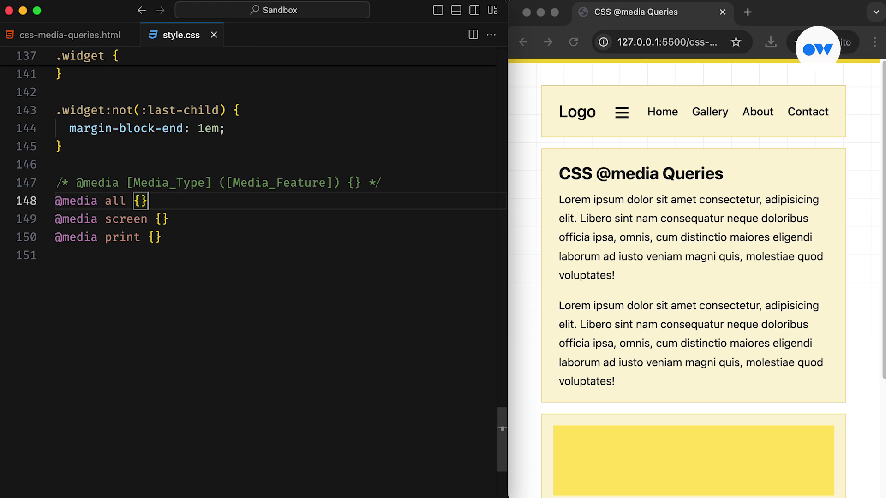
key(Down)
key(Down)
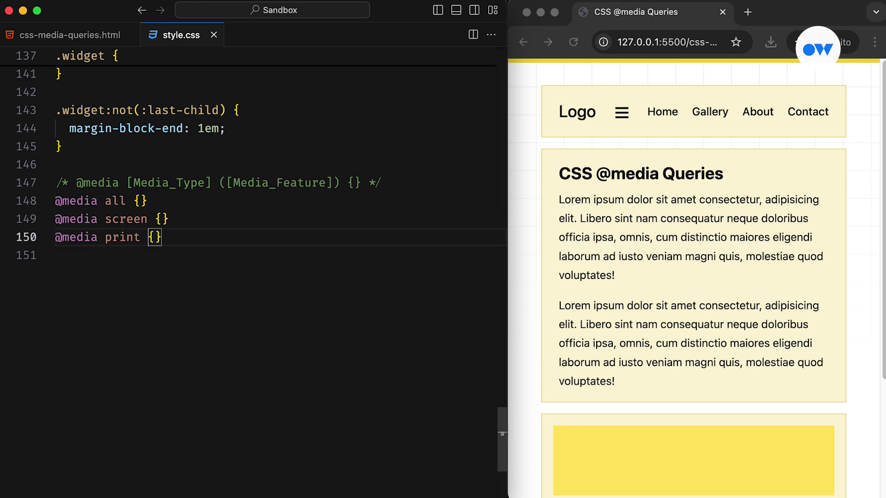
key(Down)
key(Return)
text(@media)
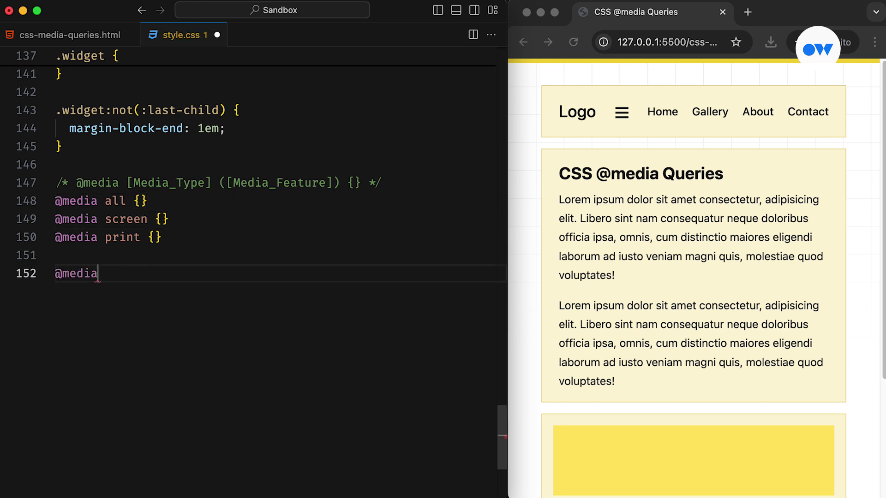
text( print)
text( {)
key(Return)
text(.site-header,   .site-footer,   .content,   .sidebar {     background-color: #dbf5e7;     border: 1px solid #82d6a9;   }    .widget {     background-color: #9be7bf;   })
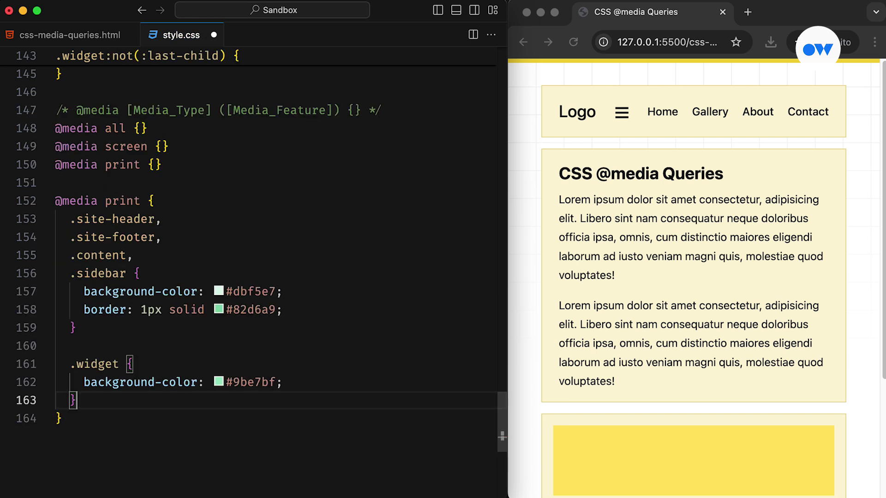
key(super+s)
drag(509, 277, 82, 287)
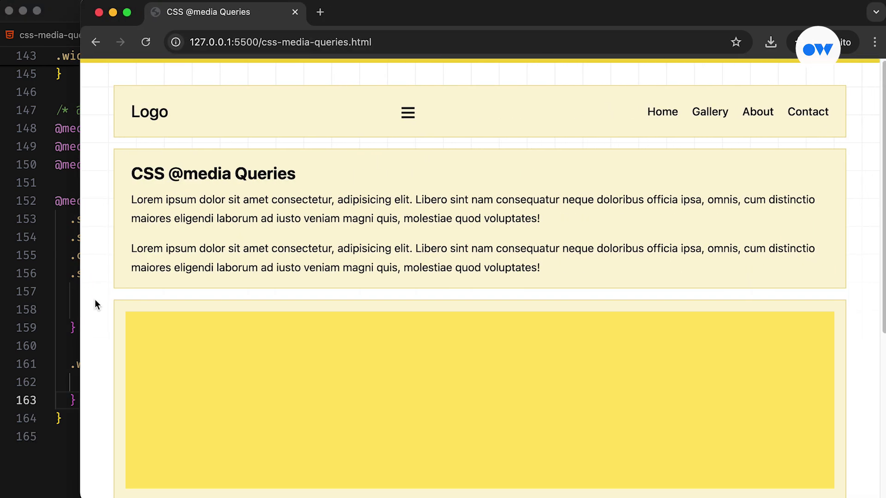
key(super+p)
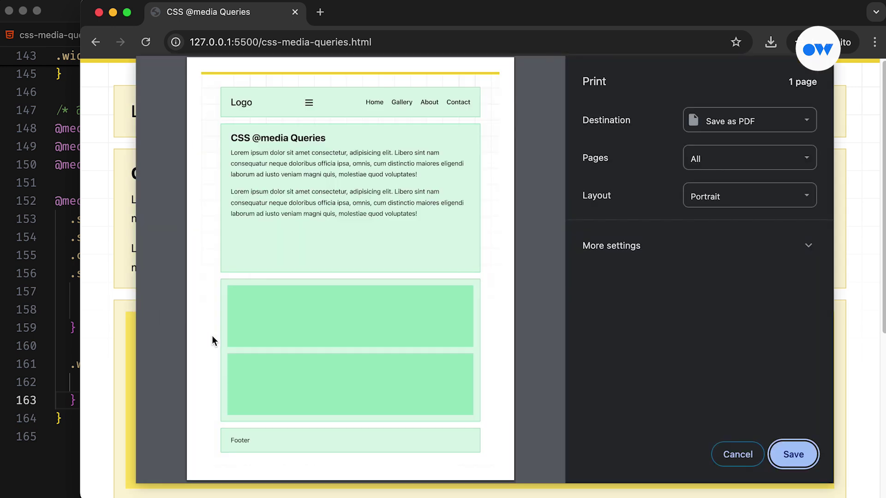
click(212, 336)
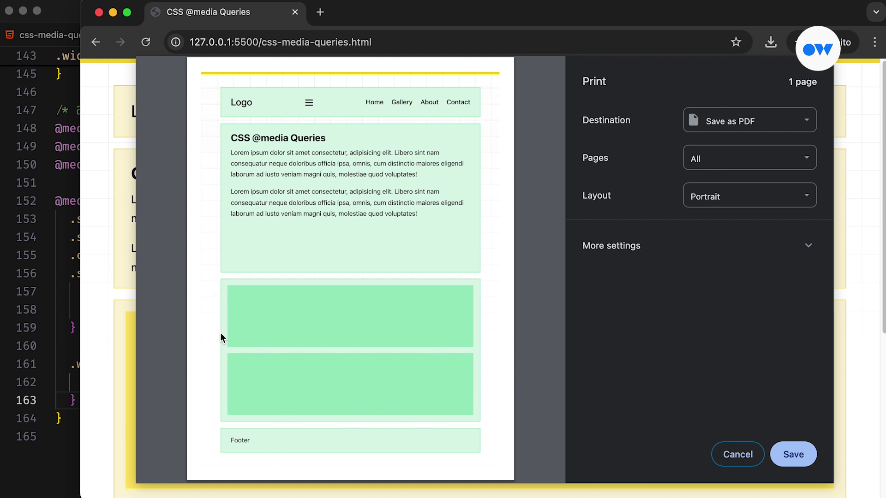
click(738, 455)
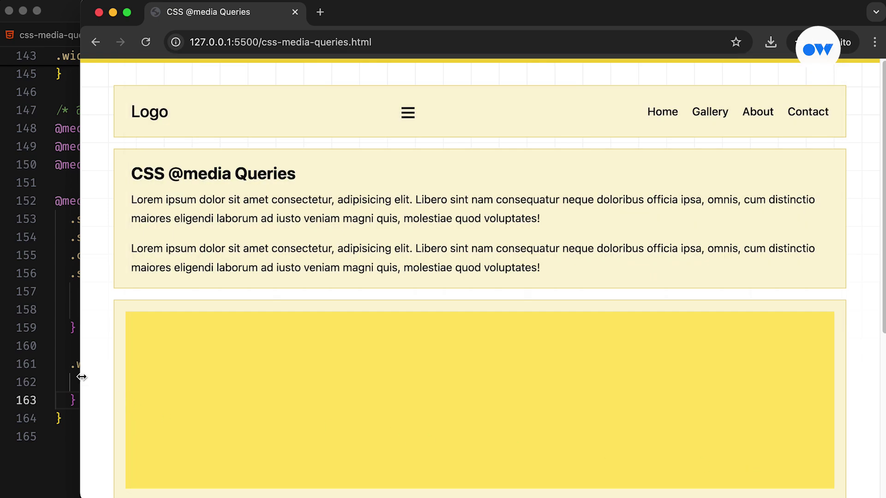
drag(81, 377, 500, 353)
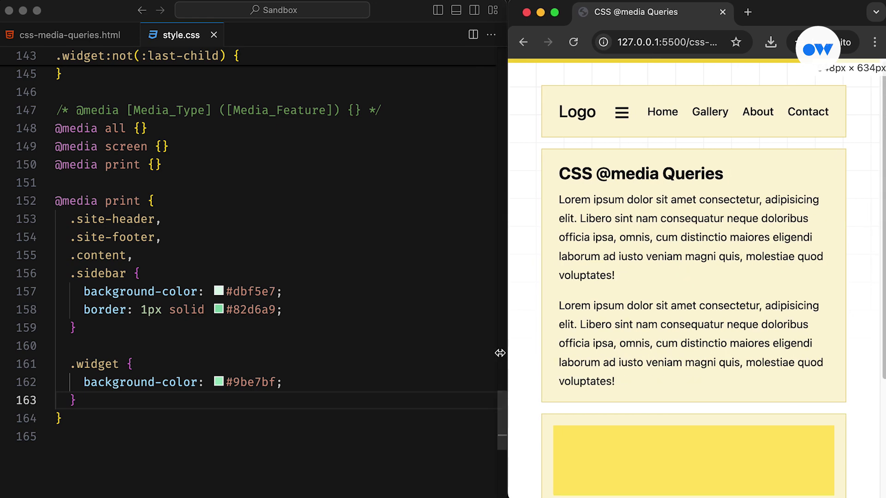
click(141, 201)
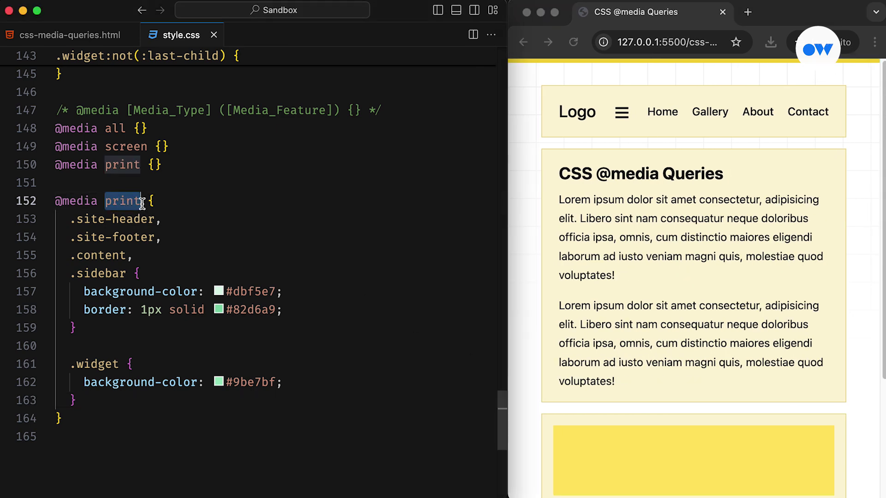
key(alt+BackSpace)
text(screen)
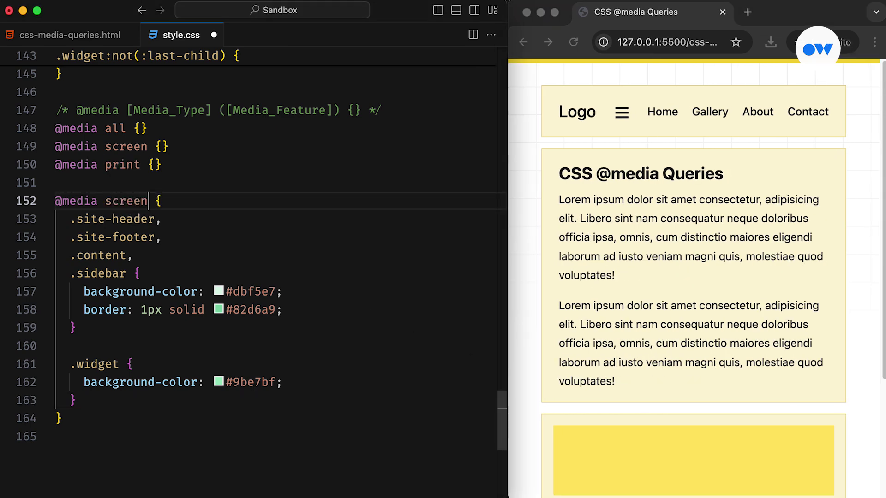
key(super+s)
click(527, 263)
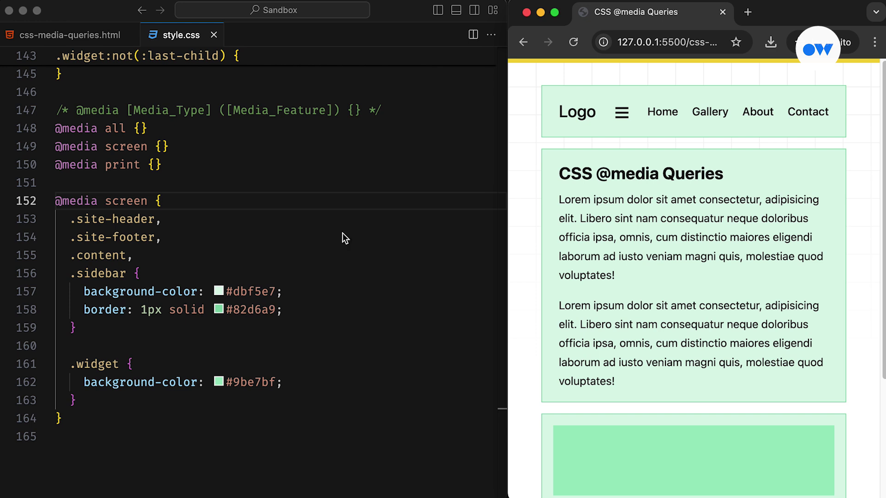
click(191, 209)
key(super+z)
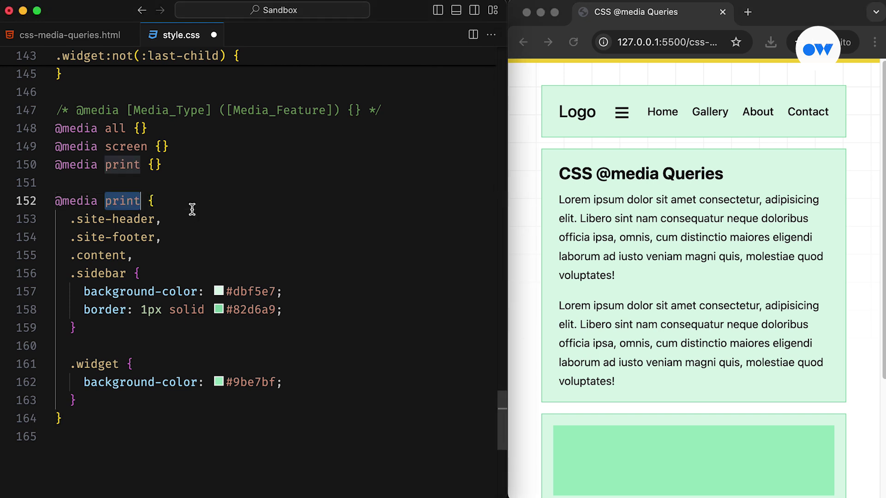
key(End)
key(super+s)
scroll(158, 291, down, 5)
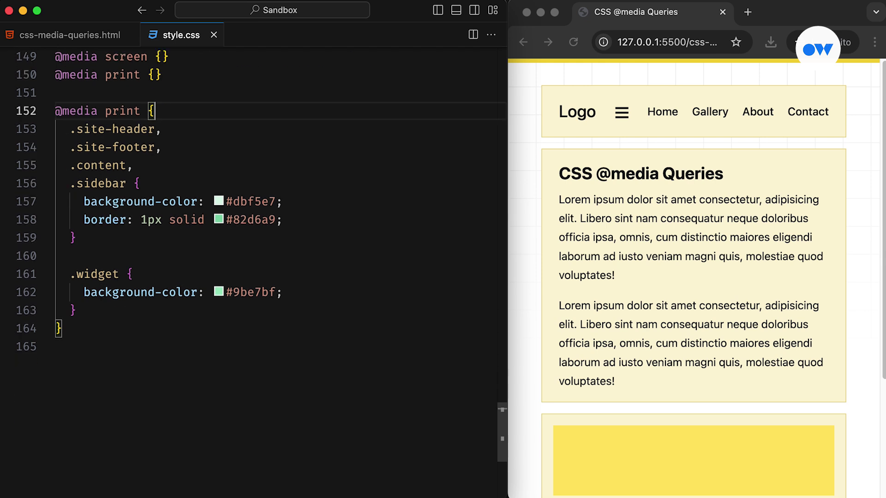
click(158, 285)
scroll(158, 284, down, 2)
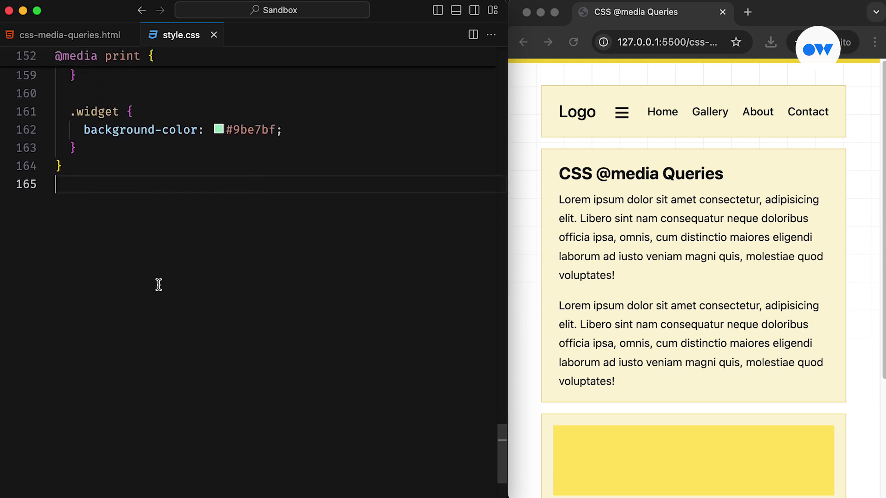
key(Return)
text(@media (max-width: 600px) {)
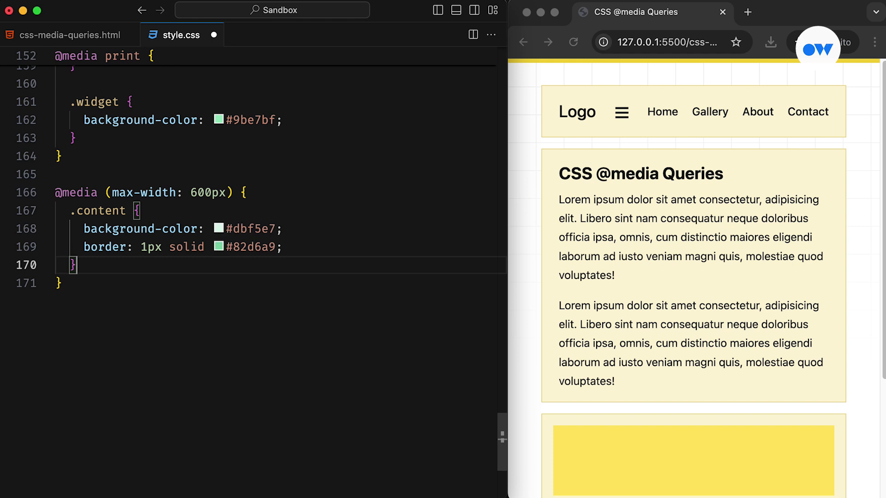
key(super+s)
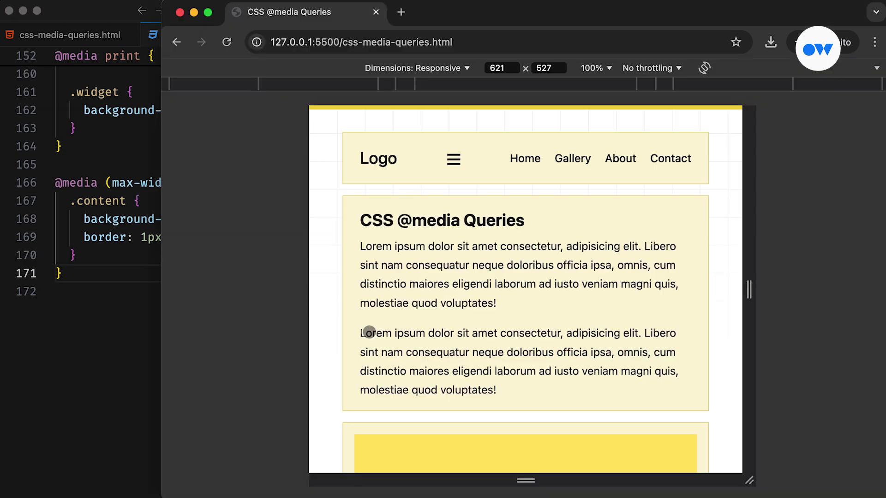
Resize the responsive viewport below and above 600px to watch the content box change colour
drag(741, 318, 727, 320)
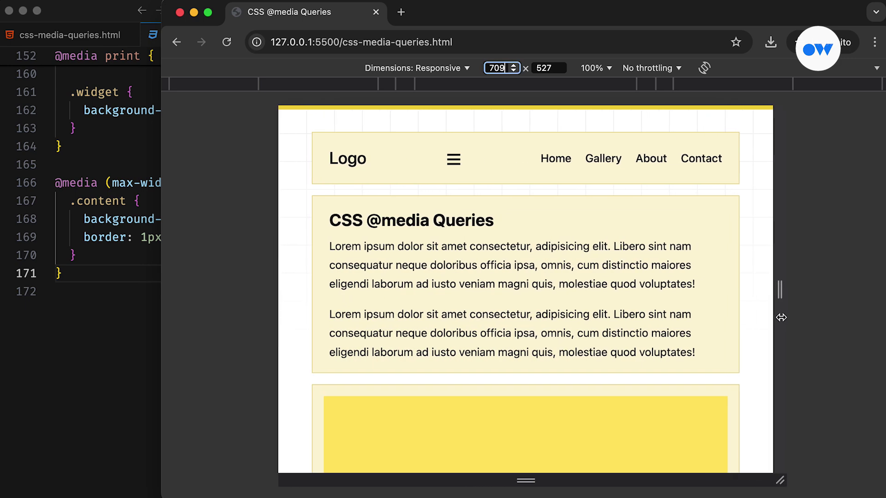
mouse_move(726, 320)
mouse_down()
mouse_move(769, 317)
mouse_move(732, 317)
mouse_move(752, 318)
mouse_up()
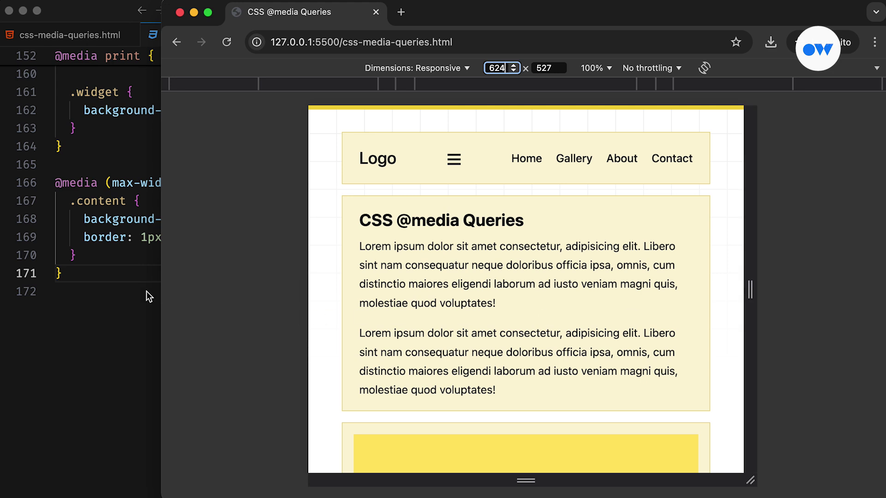
click(113, 275)
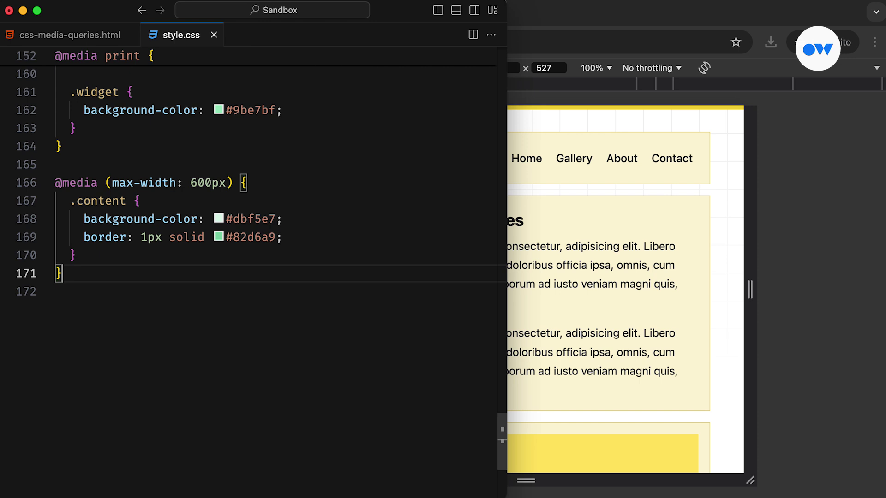
Add and save a min-width 600px rule making .content light blue, then preview at 600px
key(Return)
key(Return)
text(@media (min-width: 600px) {   .content {     background-color: #dbe2f5;     border: 1px solid #82a3d6;   } })
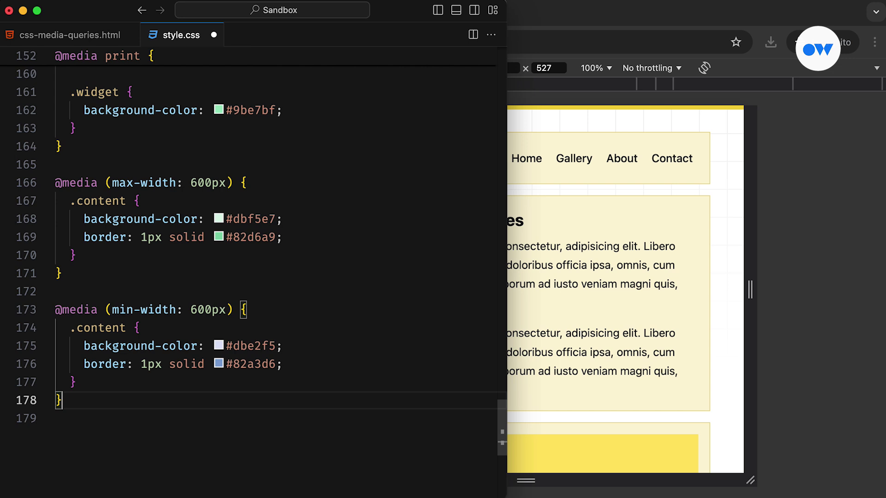
key(super+s)
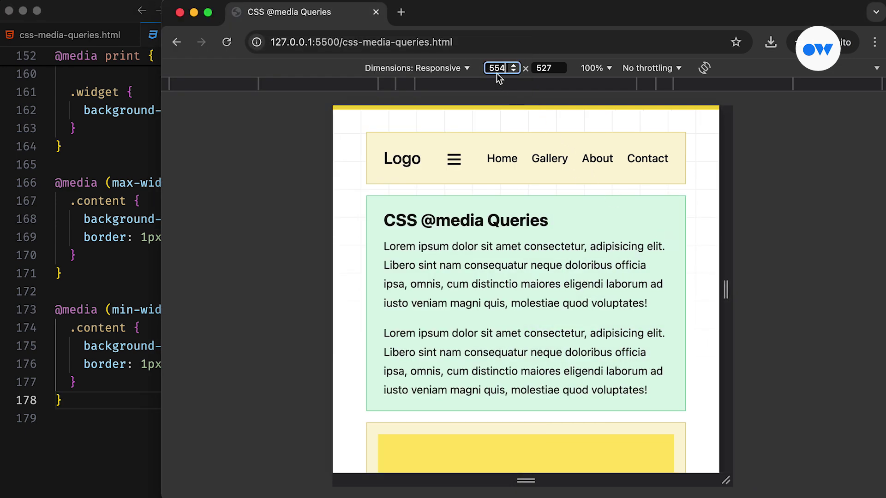
click(496, 68)
text(600)
key(Return)
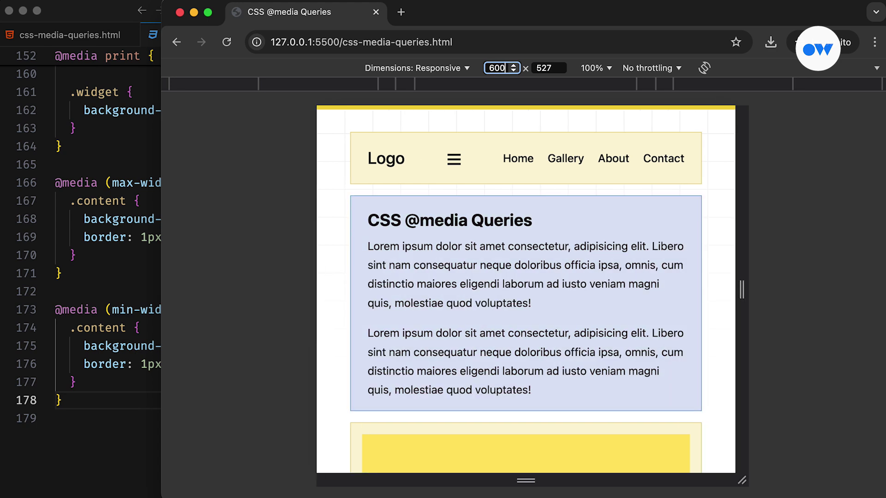
Move the min-width 600px block above the max-width rule
click(76, 345)
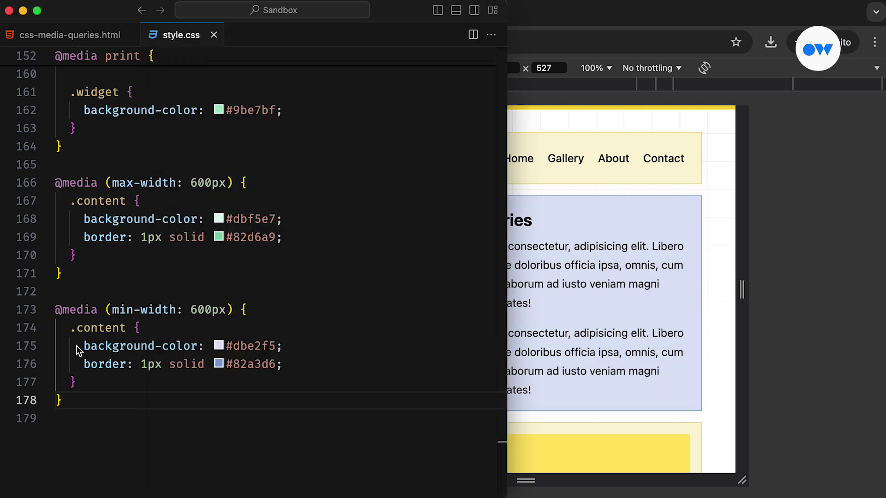
click(58, 311)
drag(58, 311, 80, 405)
key(ctrl+c)
key(BackSpace)
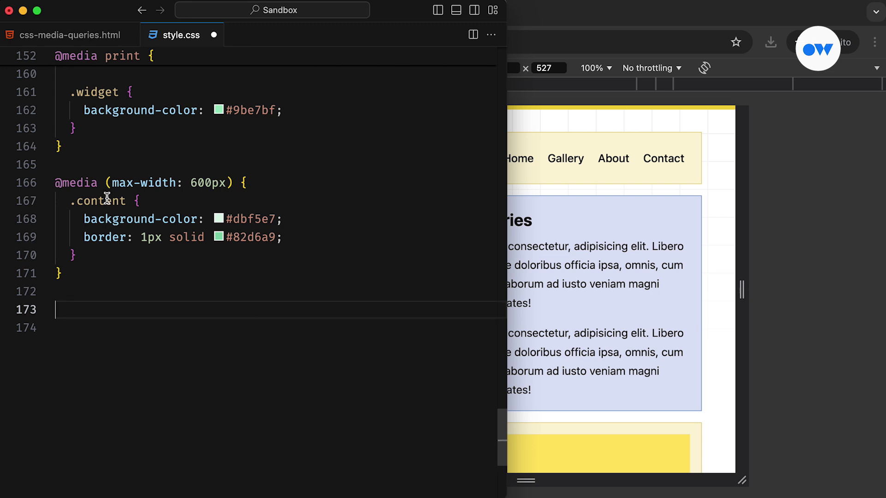
click(97, 153)
key(ctrl+v)
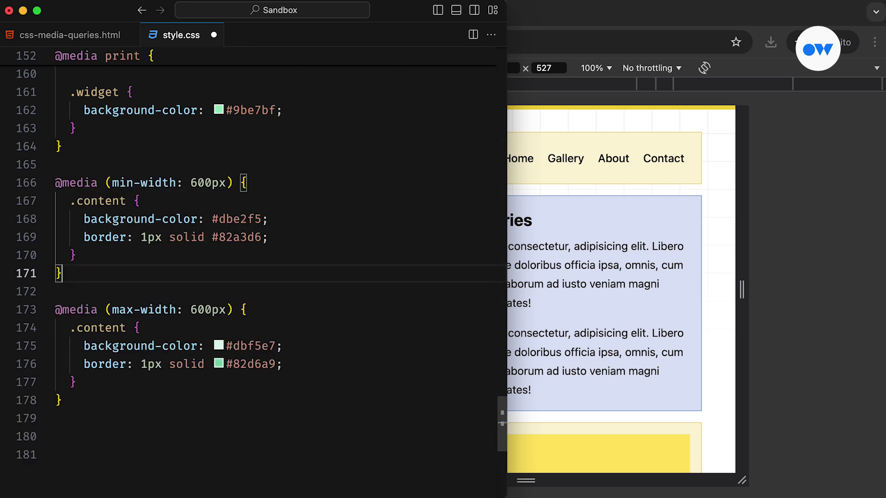
Add a combined (min-width: 600px) and (max-width: 800px) query turning the content light green, and save
key(ctrl+s)
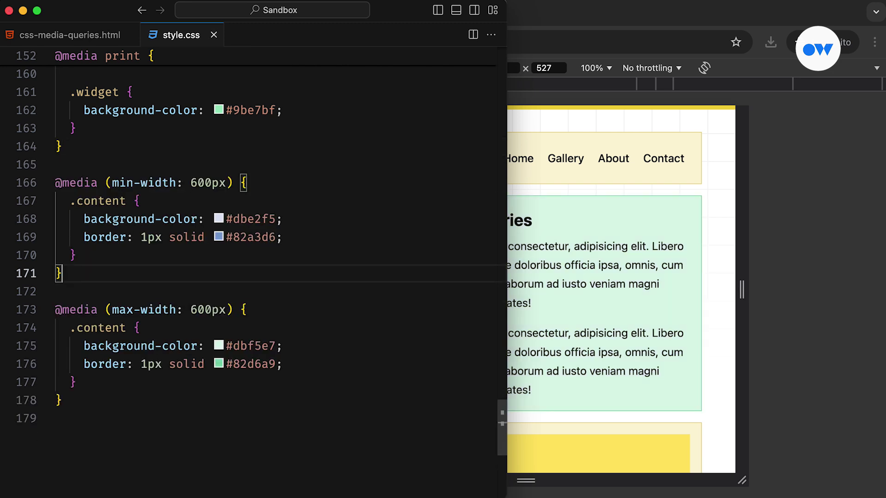
key(Return)
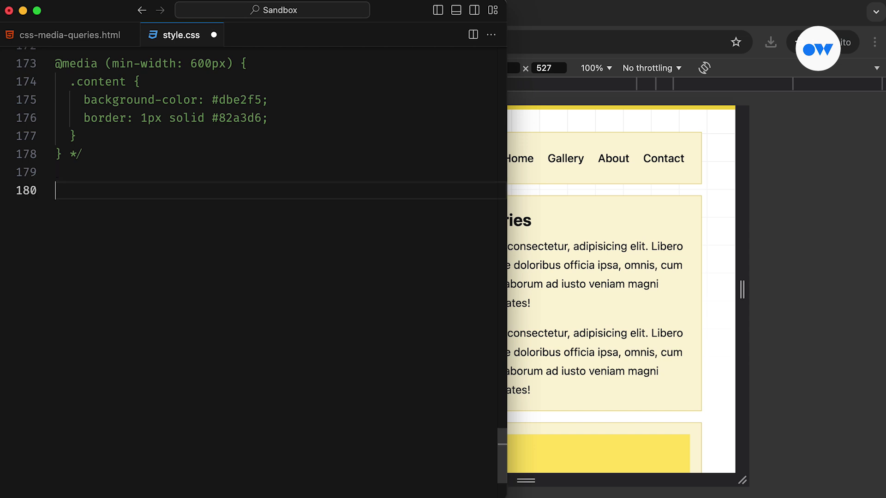
text(@media (min-width: 600px) and (max-width: 800px) {)
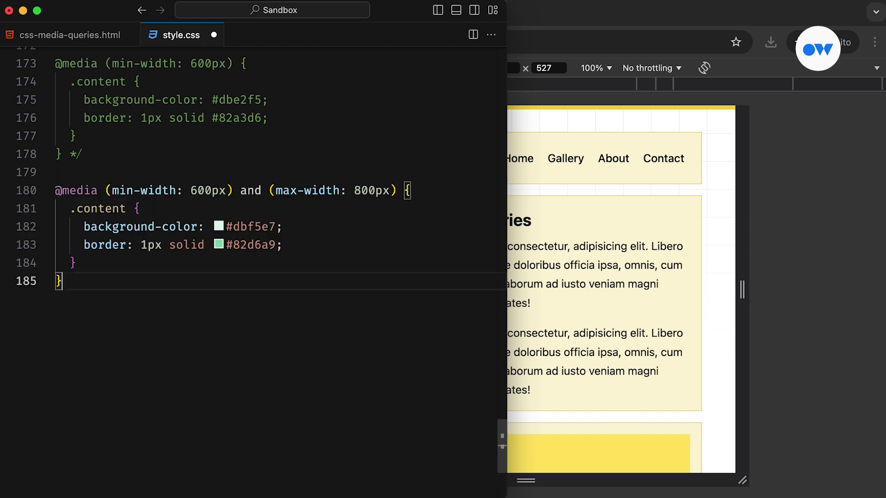
key(super+s)
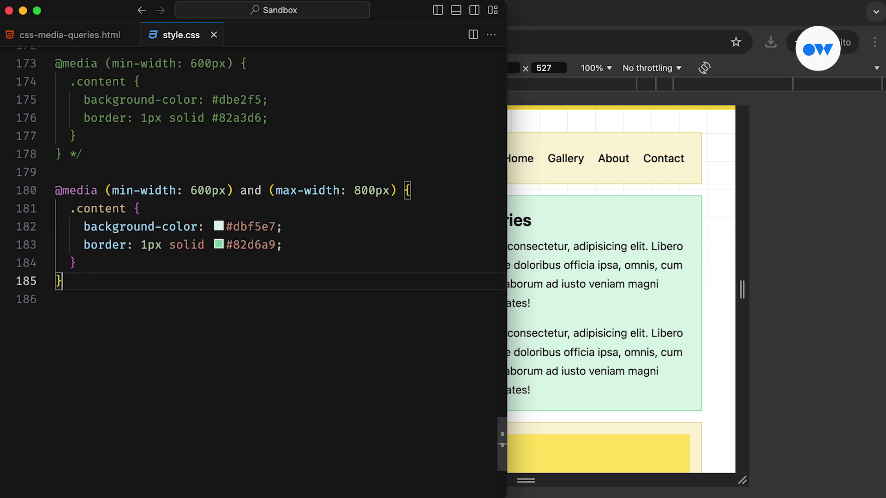
Widen the responsive preview to about 671px and confirm the content box stays green
click(646, 255)
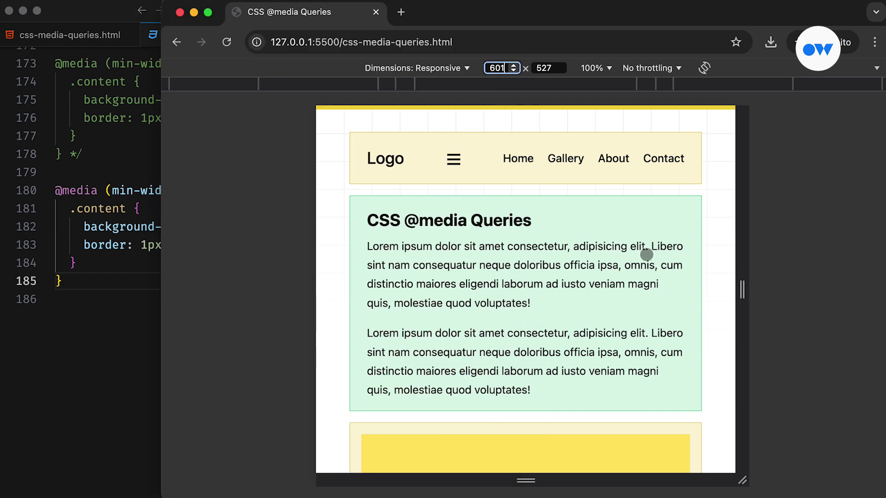
mouse_move(739, 264)
mouse_down()
mouse_move(704, 270)
mouse_move(844, 268)
mouse_move(782, 270)
mouse_move(765, 291)
mouse_up()
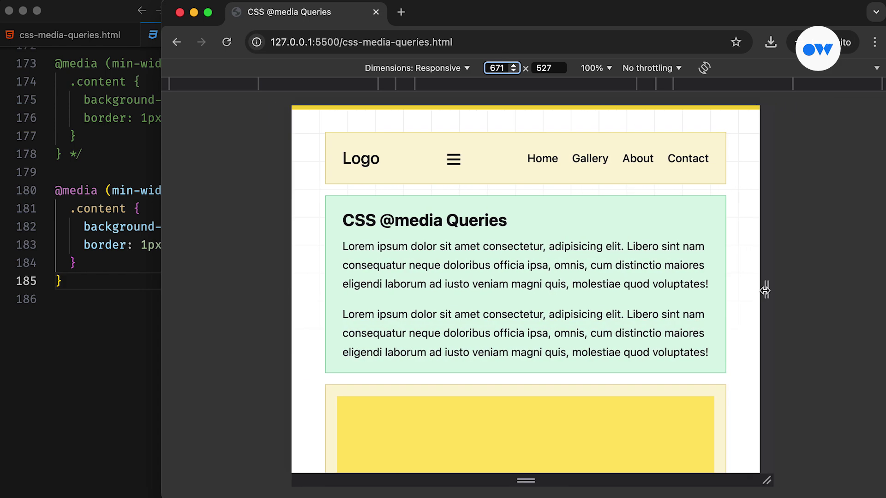
Restrict the 600–800px width query on line 180 to screen media and save
click(211, 301)
click(97, 190)
text(s)
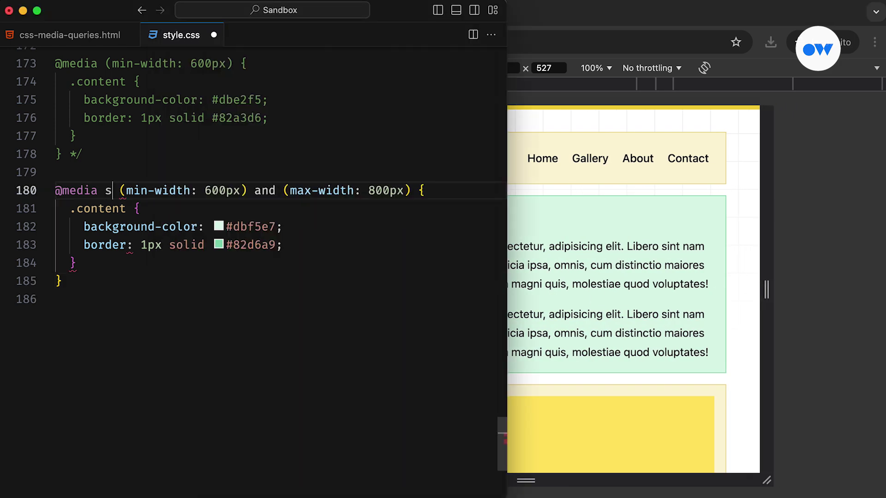
text(creen and)
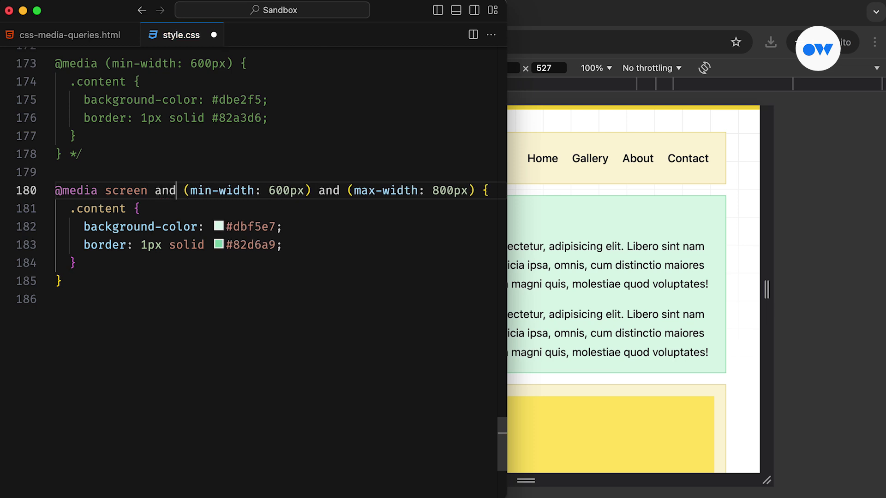
key(cmd+s)
Add a comment and empty examples pairing max-width with width < syntax, then save
key(Down)
key(Down)
key(Down)
key(Up)
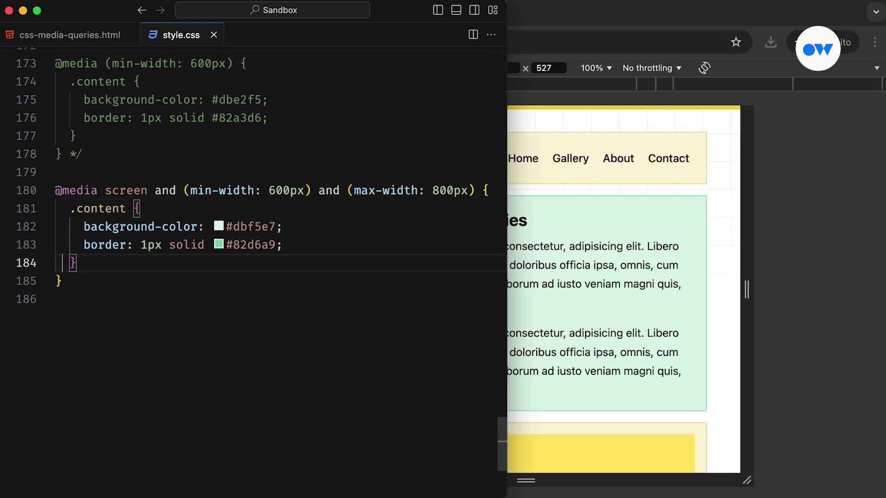
key(Up)
key(Up)
key(Up)
key(Up)
key(Return)
text(/* Both are similar */ @media (max-width: 599px) {} @media (width < 600px) {})
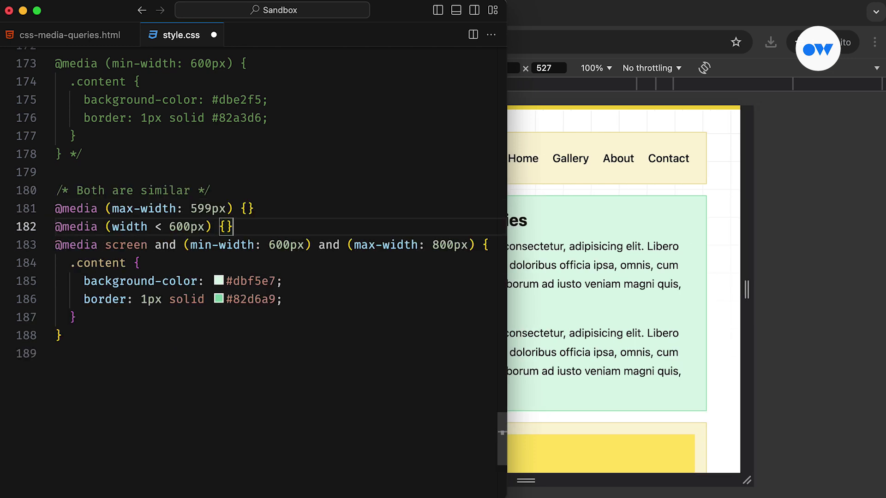
key(Return)
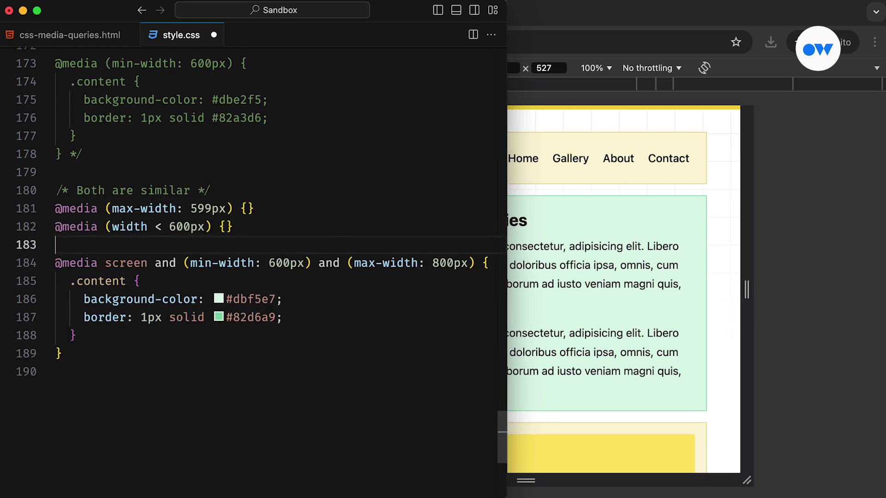
key(cmd+s)
Add empty examples pairing min-width with width >= syntax, then save
key(Return)
text(/* Both are similar */ @media (min-width: 600px) {} @media (width >= 600px) {})
key(Return)
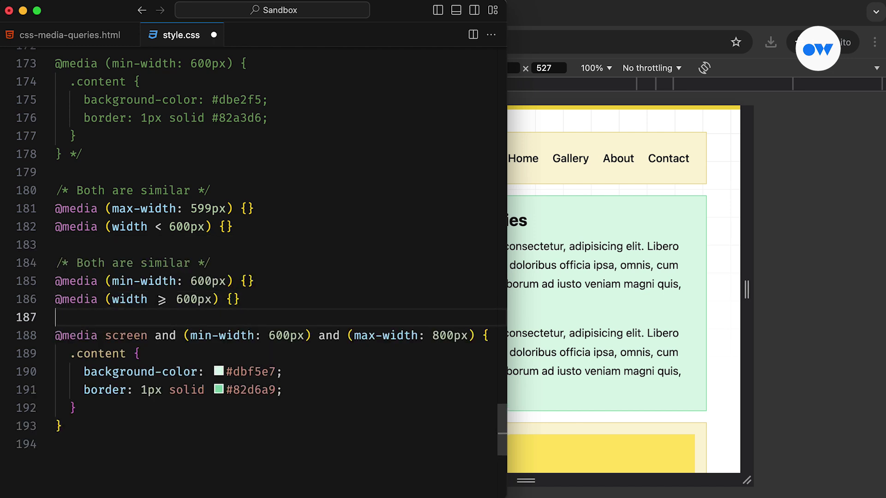
key(super+s)
scroll(261, 221, down, 3)
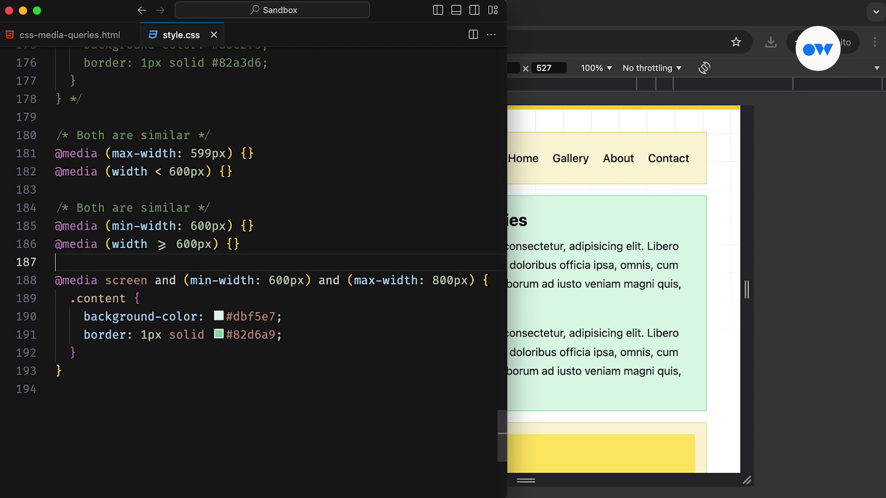
Comment out line 188 and write the screen query as 600px <= width <= 800px, saved
key(Down)
key(super+slash)
key(Return)
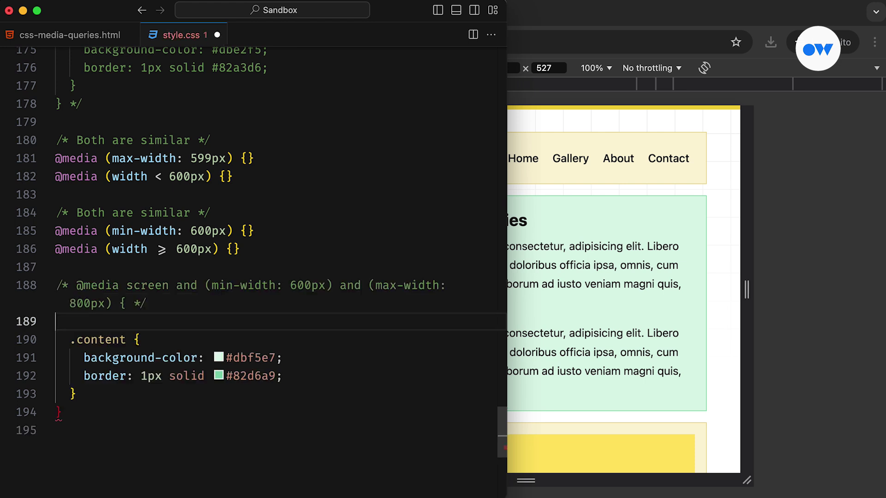
text(@media screen and (600px <= width <= 800px) {)
key(super+s)
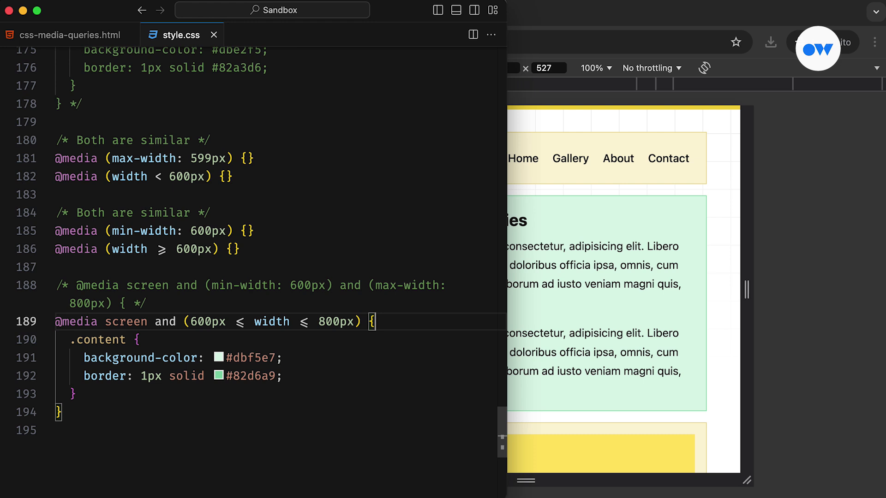
key(Down)
key(Down)
key(Down)
key(Down)
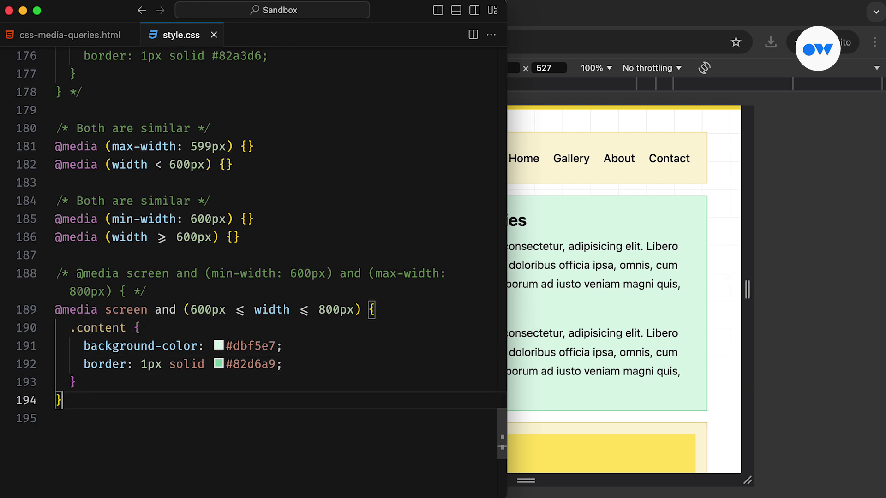
key(Return)
scroll(277, 263, down, 5)
key(Return)
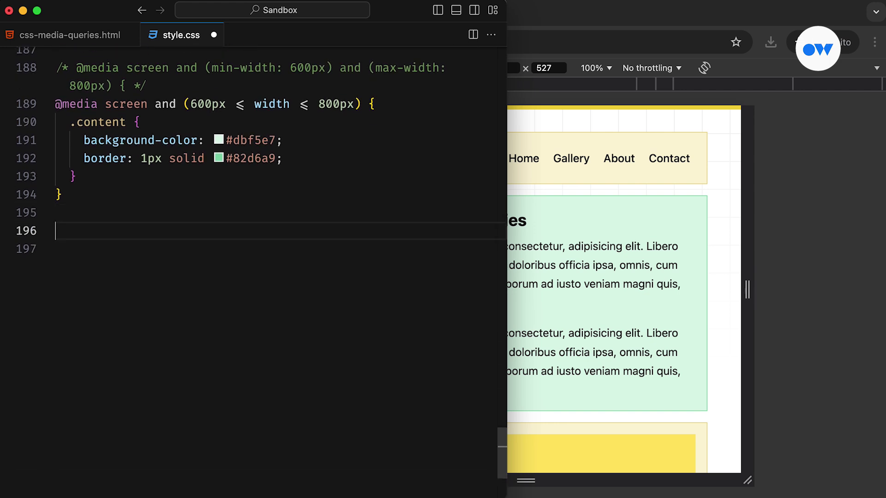
text(@media)
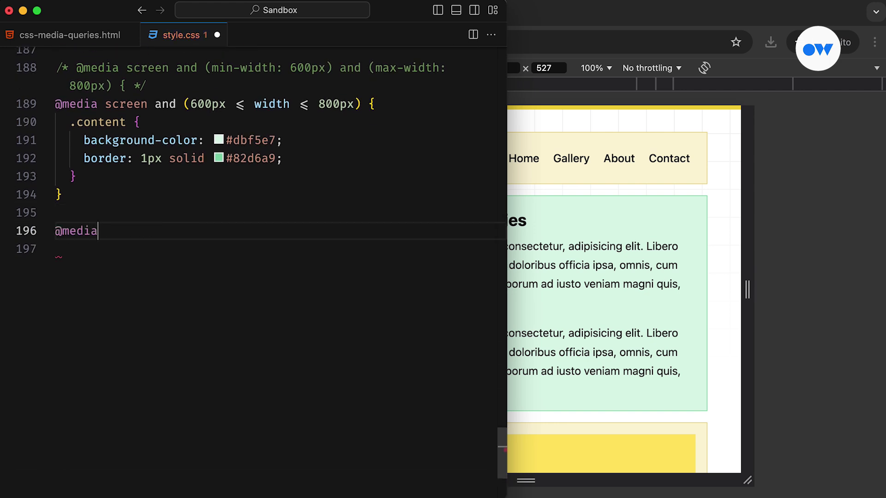
text((orientation: landscape) {   .site-header {     background-color: #dbf5e7;     border: 1px solid #82d6a9;   } })
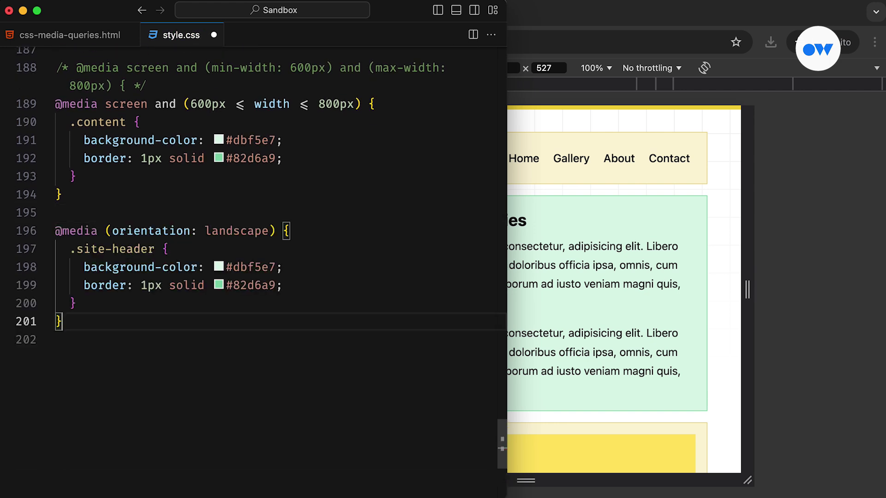
key(super+s)
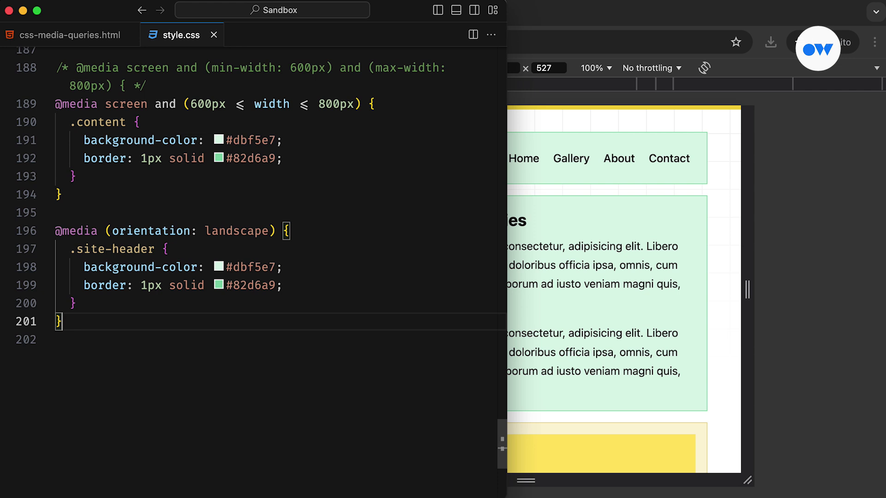
click(738, 315)
mouse_move(747, 316)
mouse_down()
mouse_move(842, 316)
mouse_move(694, 319)
mouse_move(724, 318)
mouse_up()
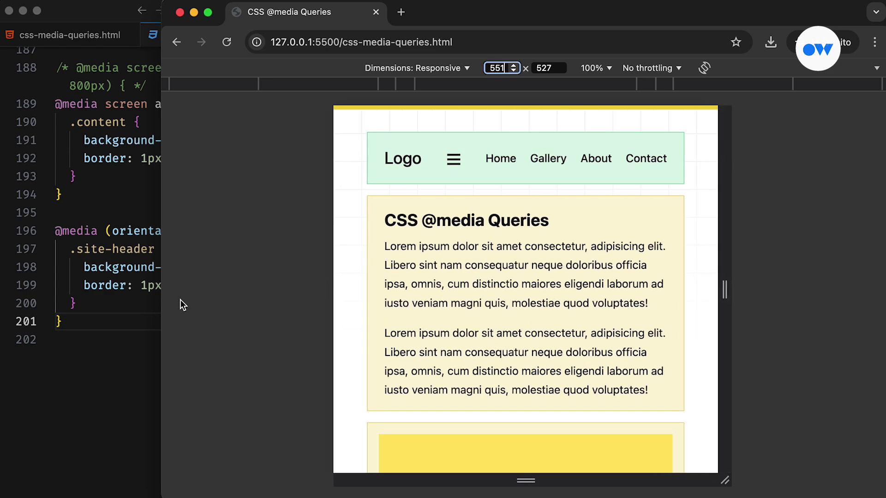
key(super+Tab)
key(Return)
key(Return)
text(@m)
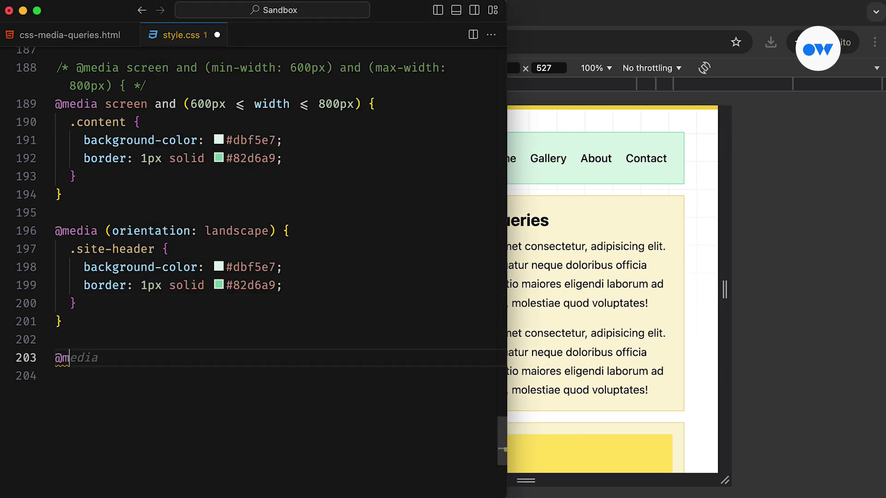
text(edia (orientation: portrait) {)
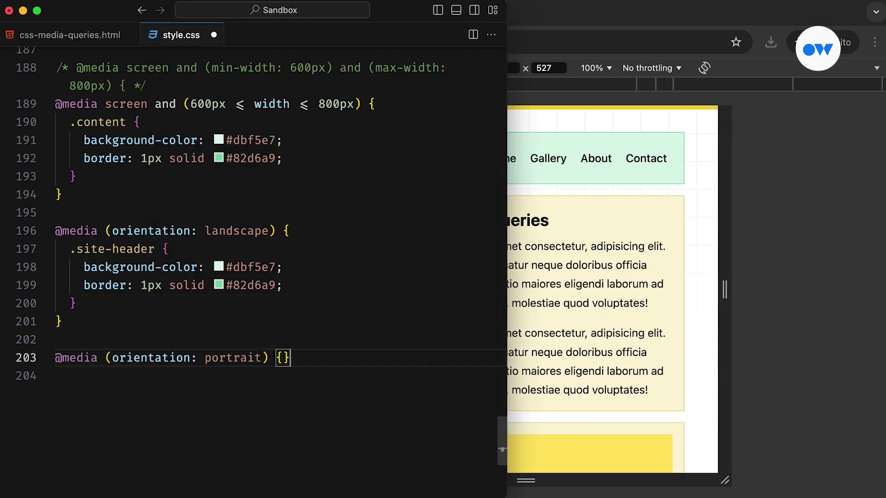
key(Return)
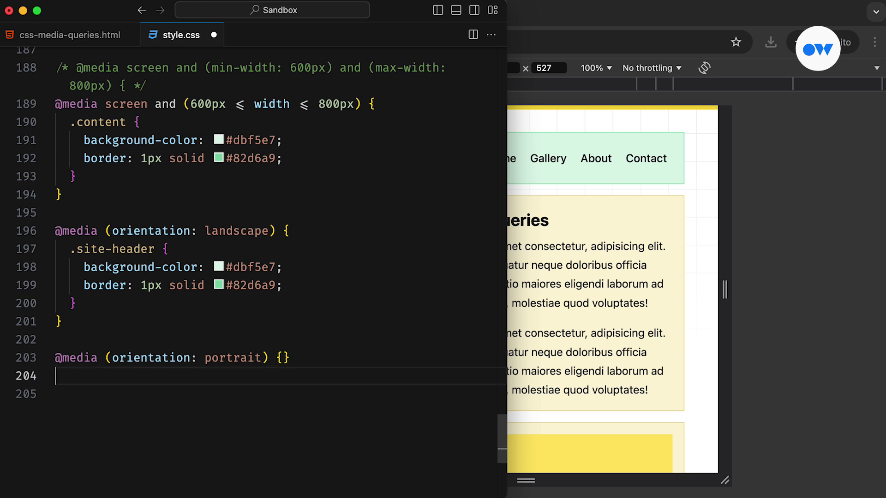
key(Return)
scroll(254, 238, down, 4)
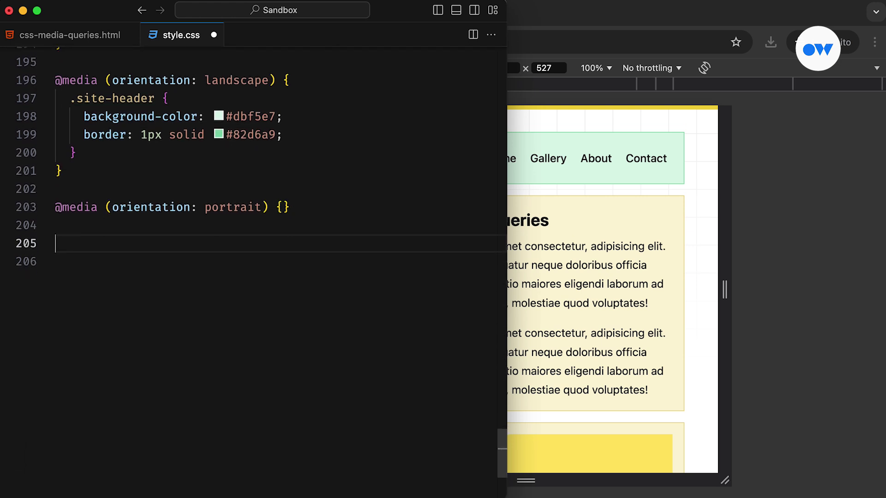
text(/* The `or` logical operator, Both are similar */ @media (600px <= width <= 800px), (orientation: portrait) {} @media (600px <= width <= 800px) or (orientation: portrait) {})
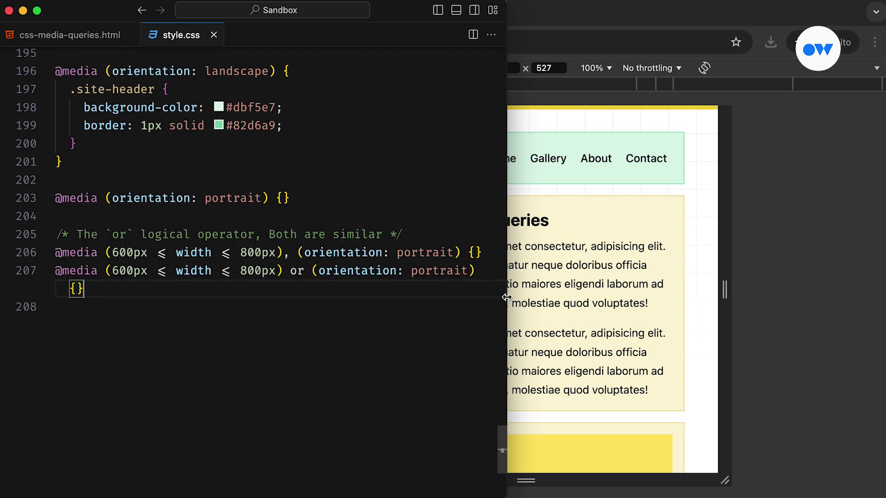
key(super+s)
drag(507, 297, 545, 296)
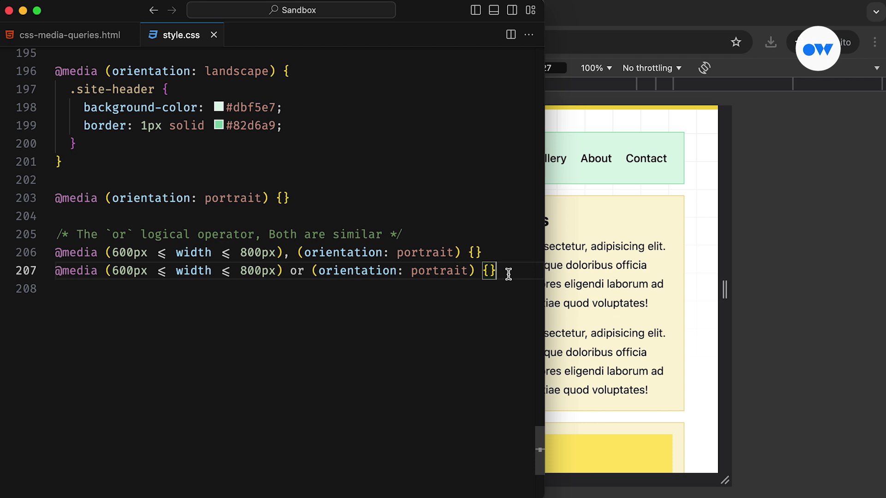
key(Down)
key(Return)
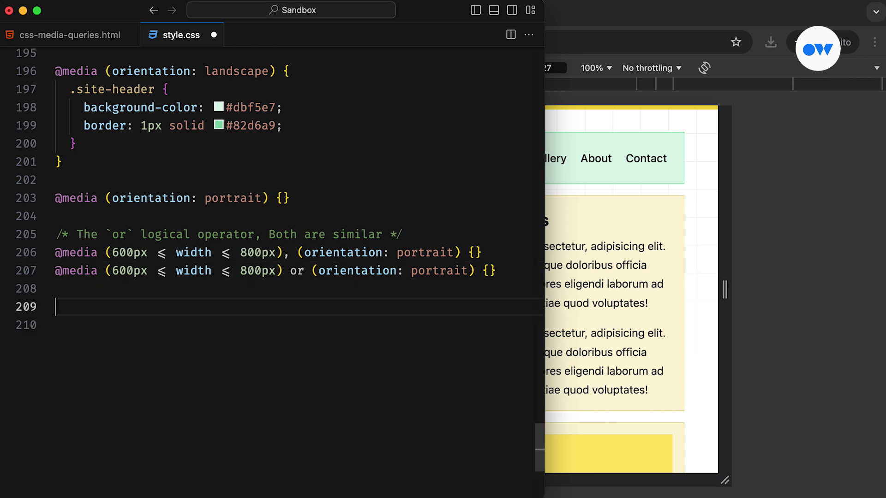
text(/* The `not` logical operator */ @media not (orientation: portrait) {})
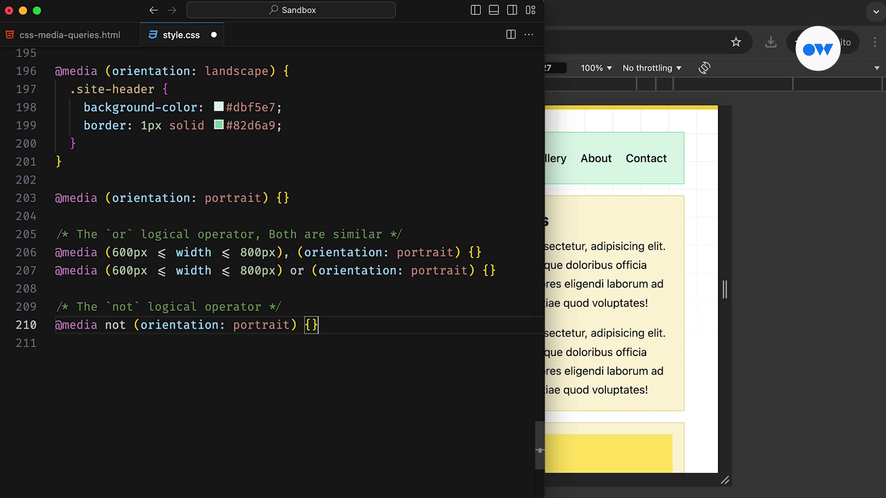
key(cmd+s)
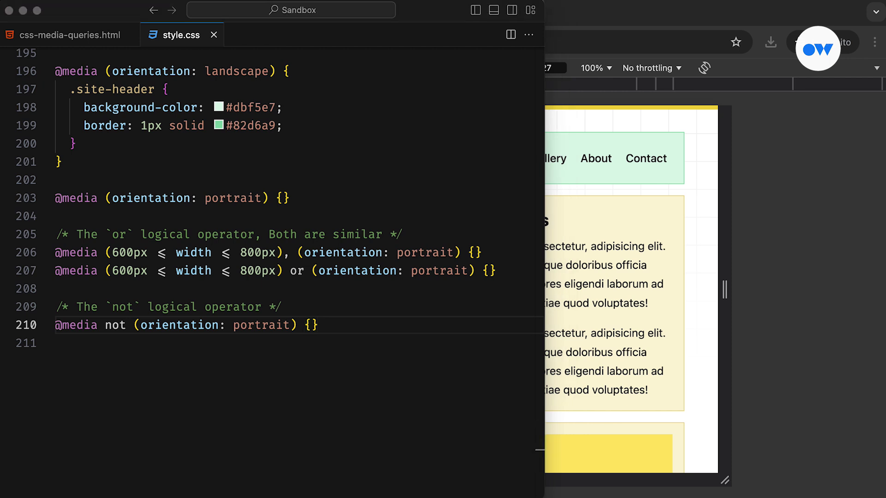
key(Return)
key(Return)
text(/* Check if the primary input device can hover */ @media (hover: none) {} @media (hover: hover) {})
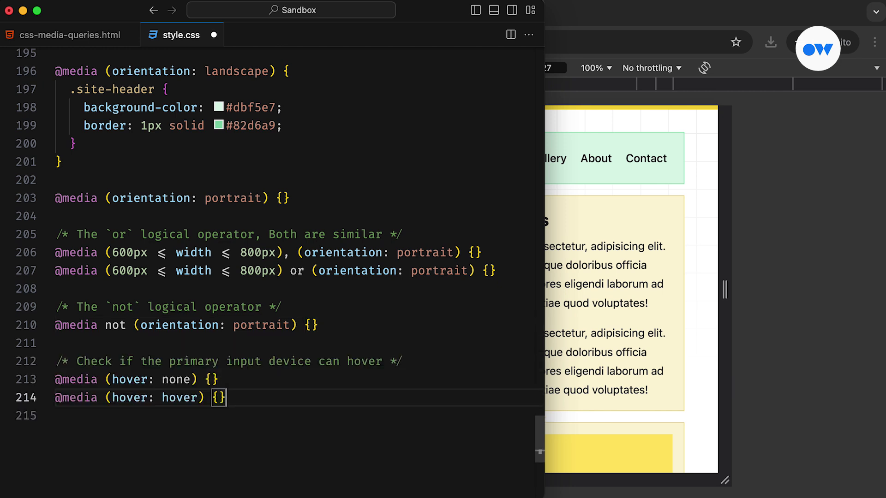
key(cmd+s)
scroll(277, 263, down, 5)
key(Return)
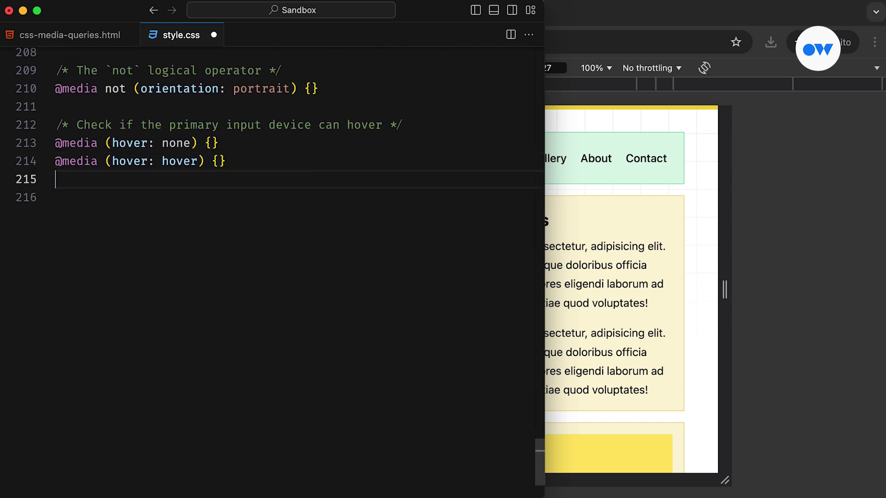
key(Return)
text(/* Check if there is a pointing device */ @media (pointer: none) {} @media (pointer: coarse) {} @media (pointer: fine) {})
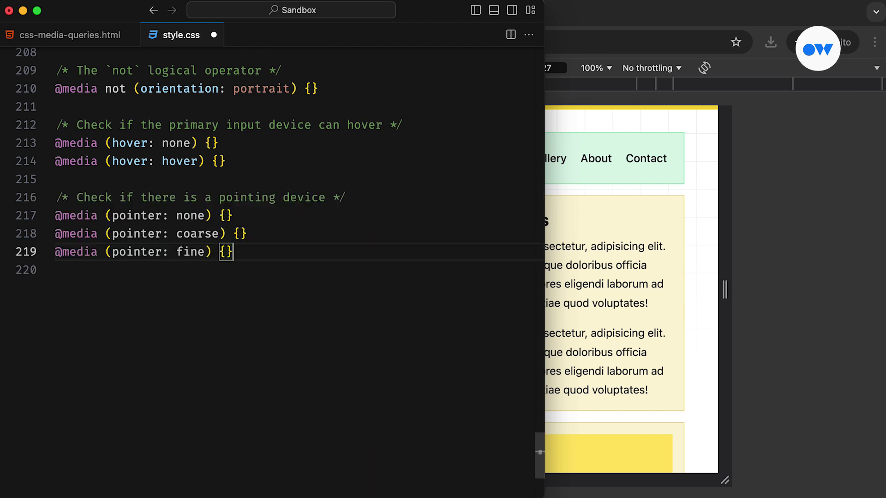
key(cmd+s)
Add commented empty light/dark prefers-color-scheme and prefers-reduced-motion queries, saving after each
key(Return)
key(Return)
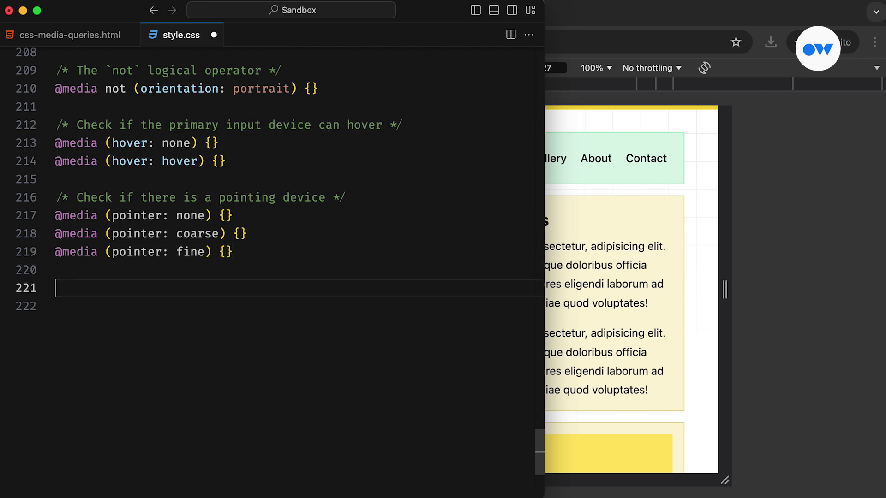
text(/* Check if user prefers light or dark color scheme  */ @media (prefers-color-scheme: light) {} @media (prefers-color-scheme: dark) {})
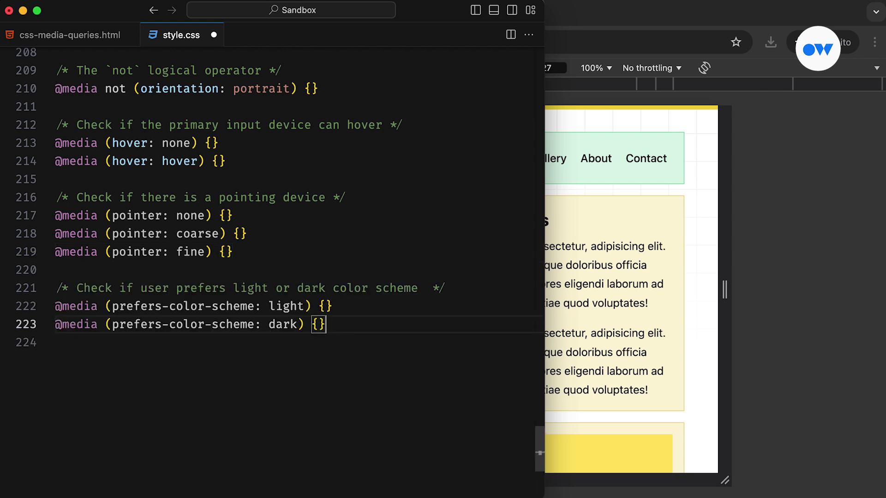
key(cmd+s)
key(Return)
key(Return)
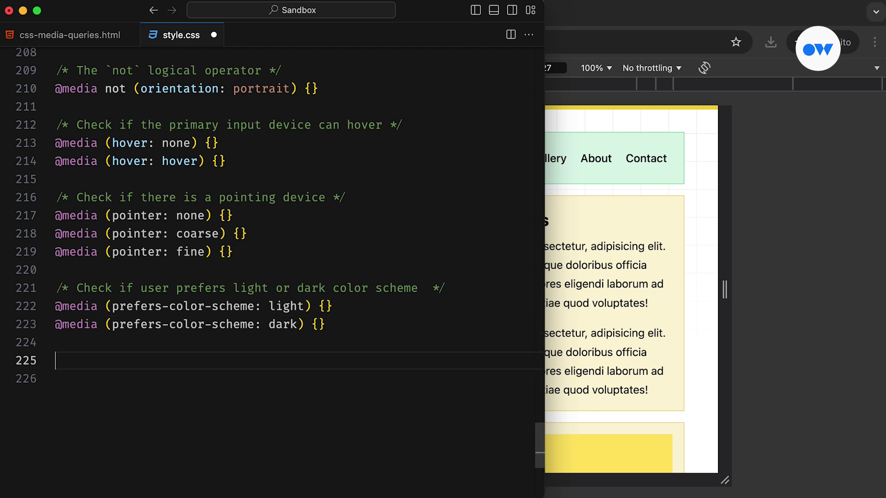
text(/* Check if user prefers reduced motion  */ @media (prefers-reduced-motion) {})
key(super+s)
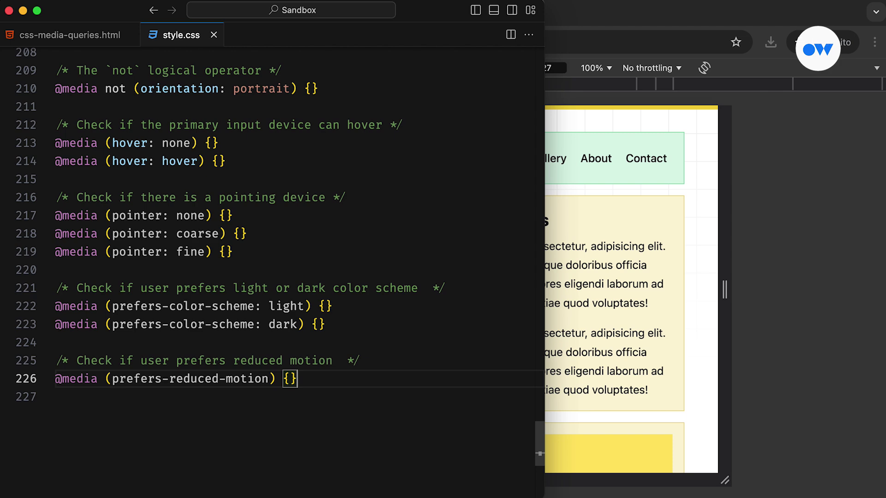
Widen Chrome's responsive preview to 734px so the header and main content show pale green
click(688, 352)
drag(726, 343, 779, 341)
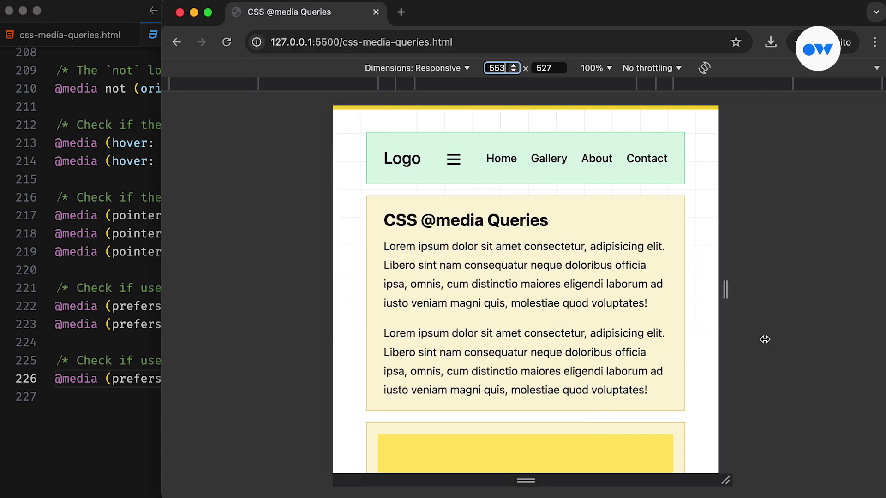
scroll(756, 353, down, 2)
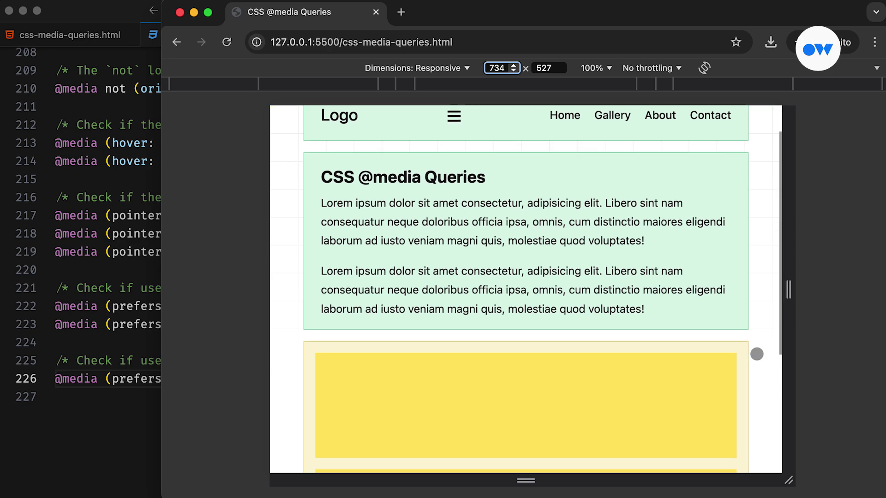
scroll(755, 354, down, 3)
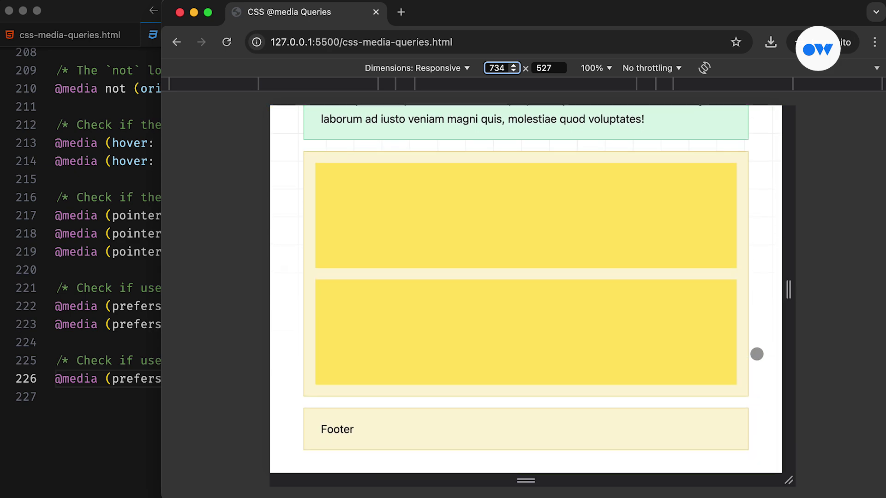
scroll(757, 354, up, 3)
scroll(756, 354, up, 1)
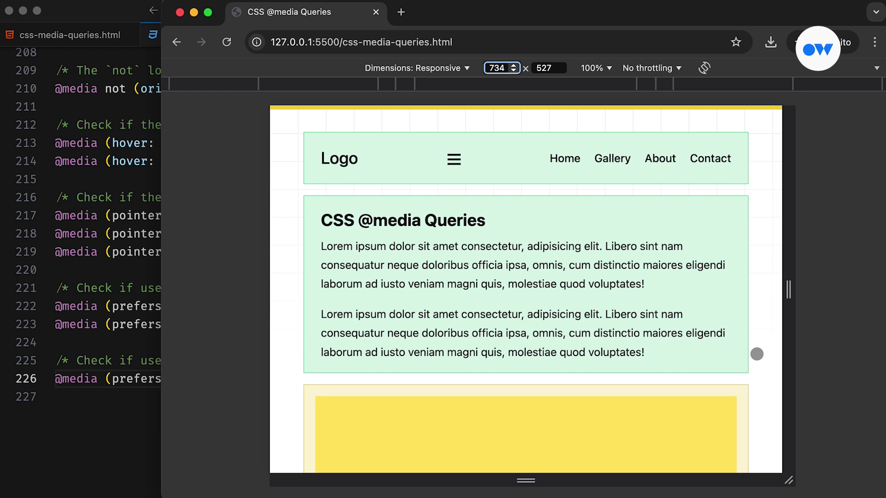
Add a saved width >= 600px body grid: rows auto 1fr auto, areas 'main main main sidebar'
click(136, 380)
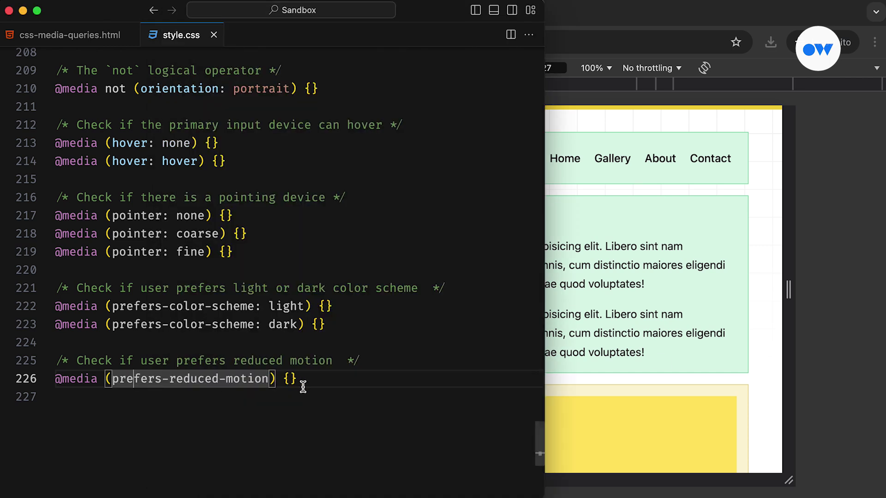
click(313, 386)
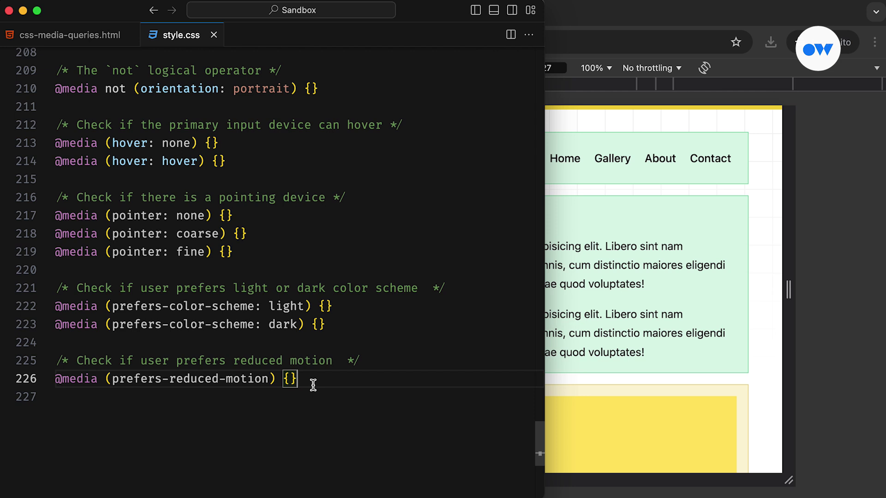
key(super+z)
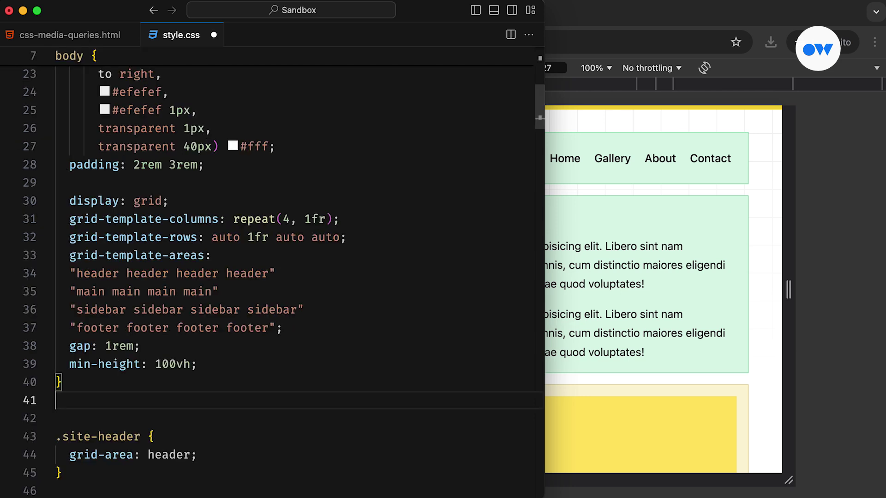
key(Return)
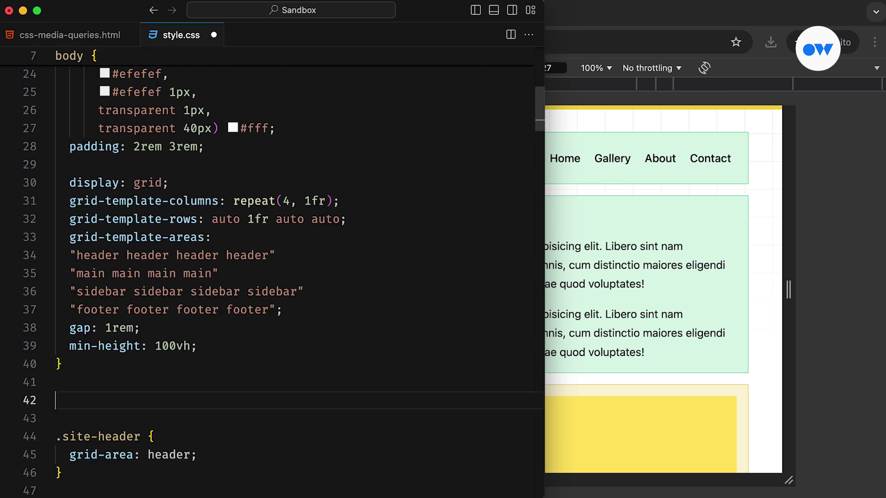
text(@media (width >= 600px) {)
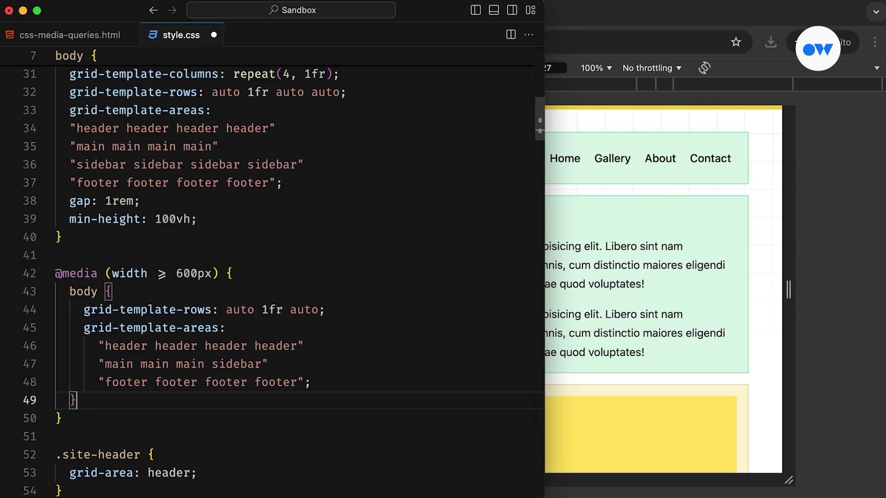
key(Down)
key(cmd+s)
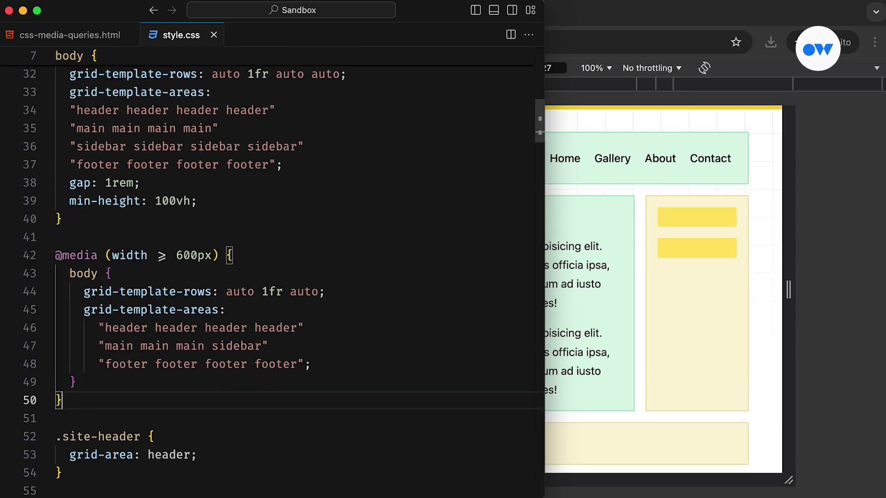
drag(104, 346, 263, 348)
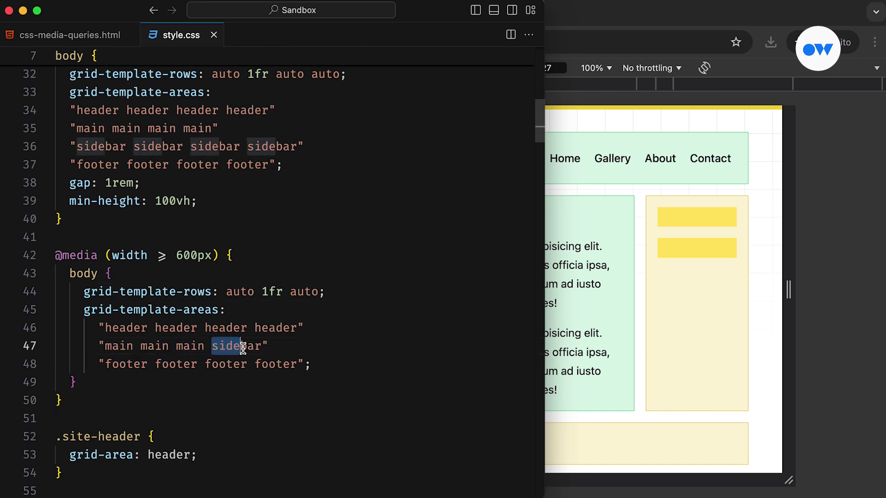
key(ctrl+shift+super+Right)
click(347, 332)
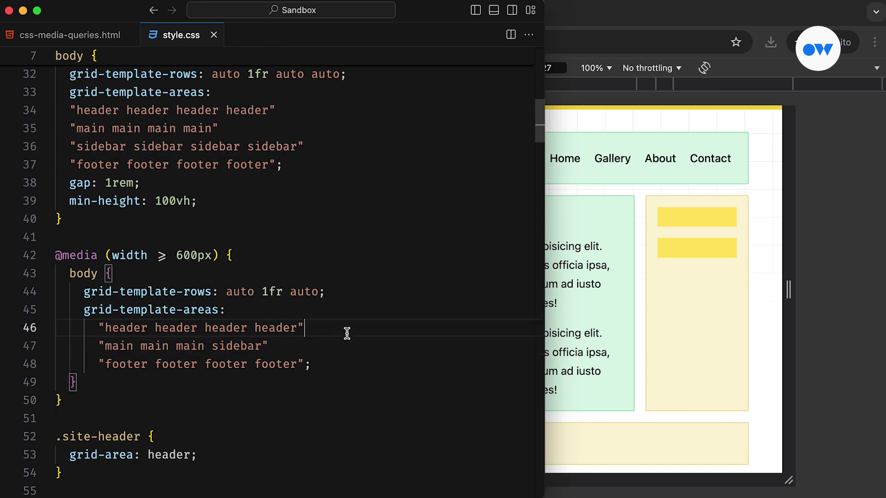
Resize Chrome's responsive viewport to about 967px and 989px to test the layout switch
click(611, 369)
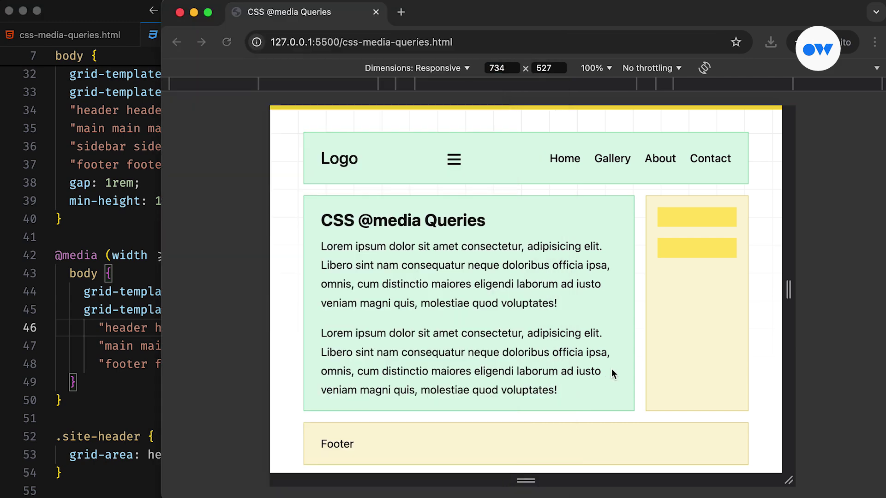
mouse_move(782, 371)
mouse_down()
mouse_move(867, 377)
mouse_move(715, 390)
mouse_up()
scroll(685, 400, down, 5)
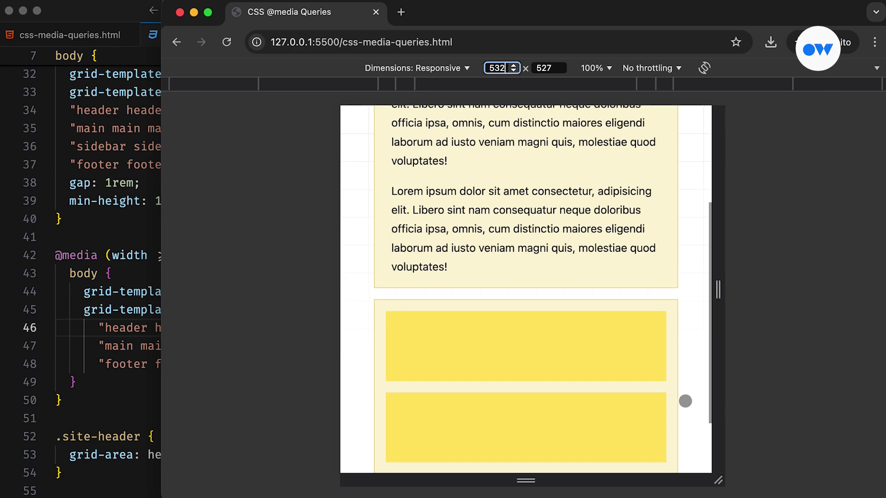
scroll(686, 401, down, 2)
scroll(685, 400, up, 8)
mouse_move(718, 394)
mouse_down()
mouse_move(875, 394)
mouse_move(860, 393)
mouse_up()
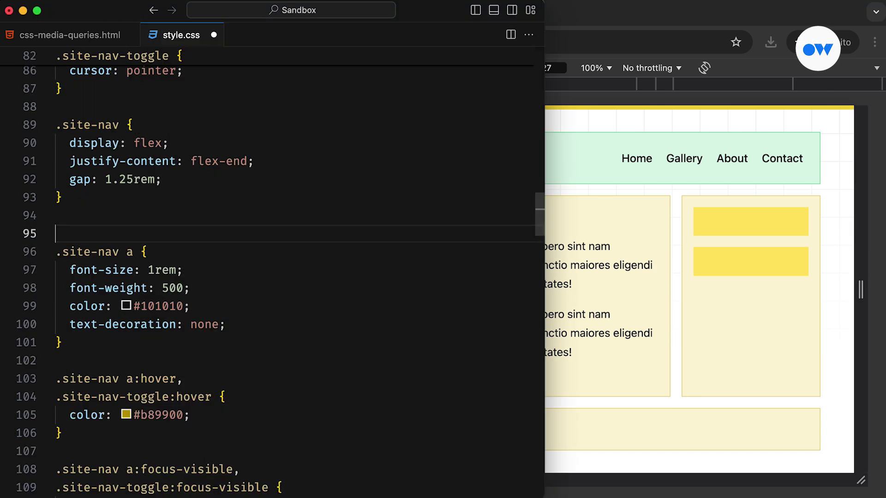
text(@)
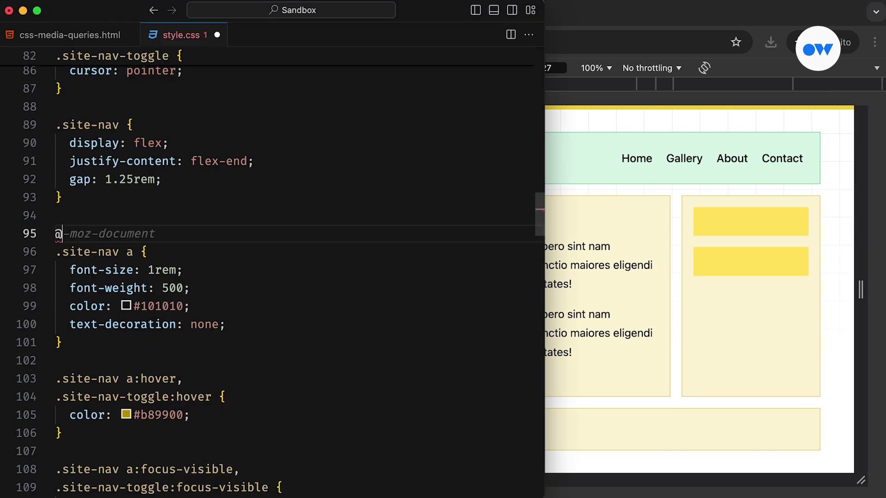
text(media (width >= 600px) {)
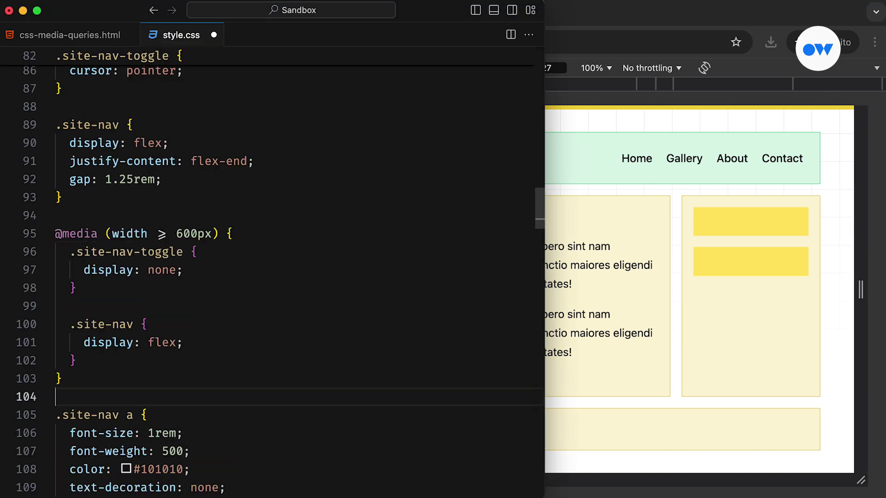
Save the new 600px nav media query and review its .site-nav-toggle display: none declaration
key(ctrl+s)
drag(83, 270, 210, 270)
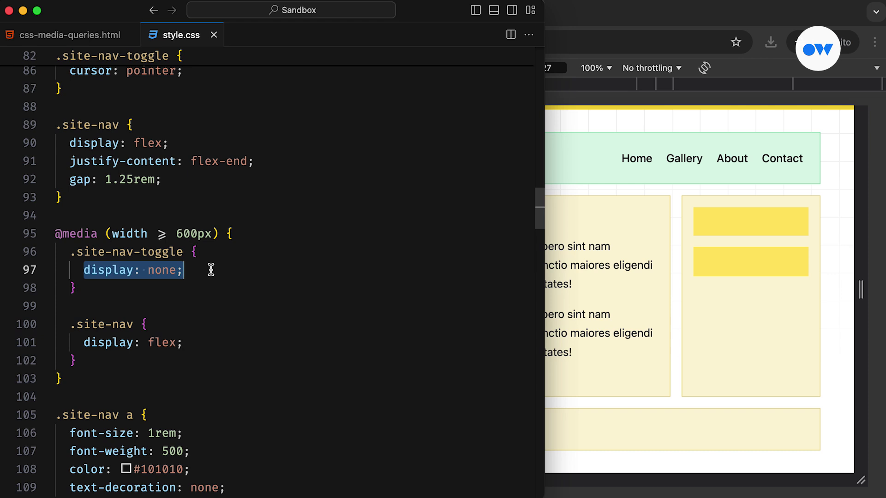
click(211, 270)
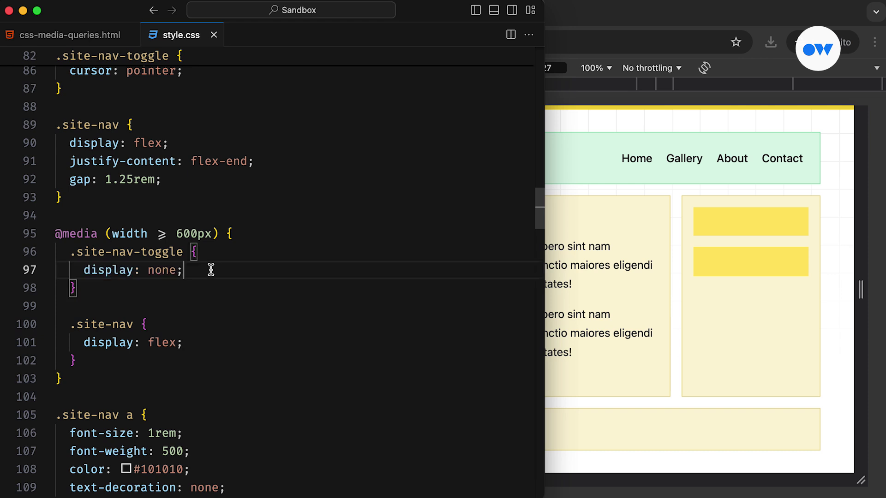
Add display: none to .site-nav so the navigation is hidden by default
click(182, 181)
key(Return)
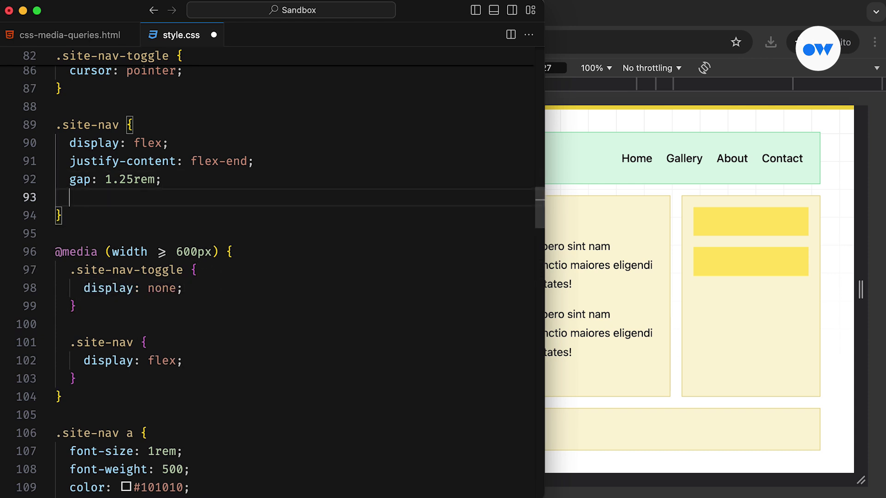
text(dis)
key(Return)
text(non)
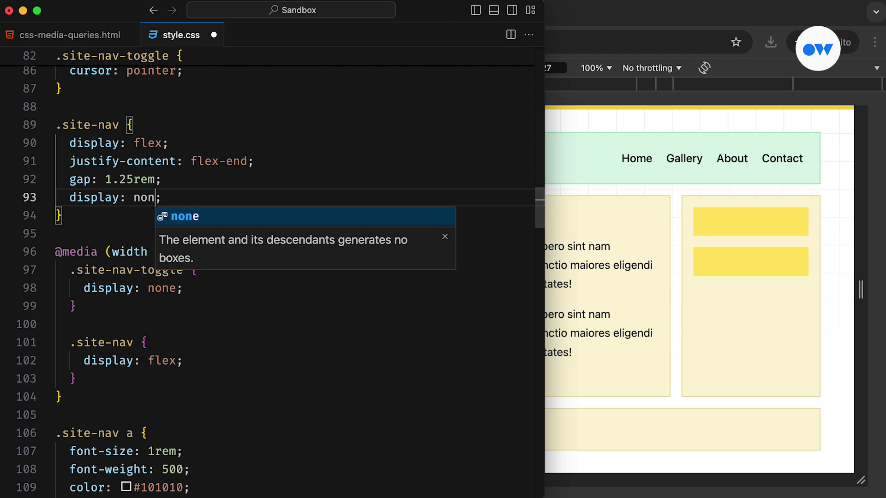
text(e)
key(Escape)
Review the media block's .site-nav display: flex declaration
key(Down)
key(Down)
key(Down)
key(Down)
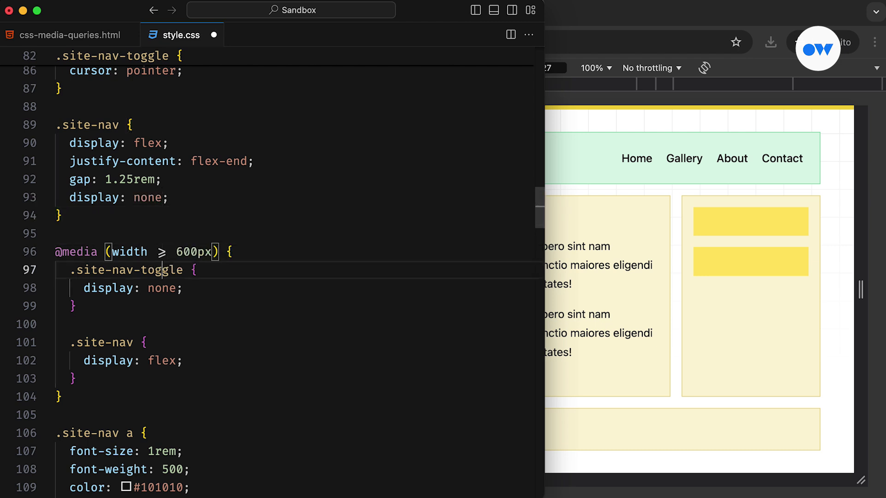
key(Down)
key(Down)
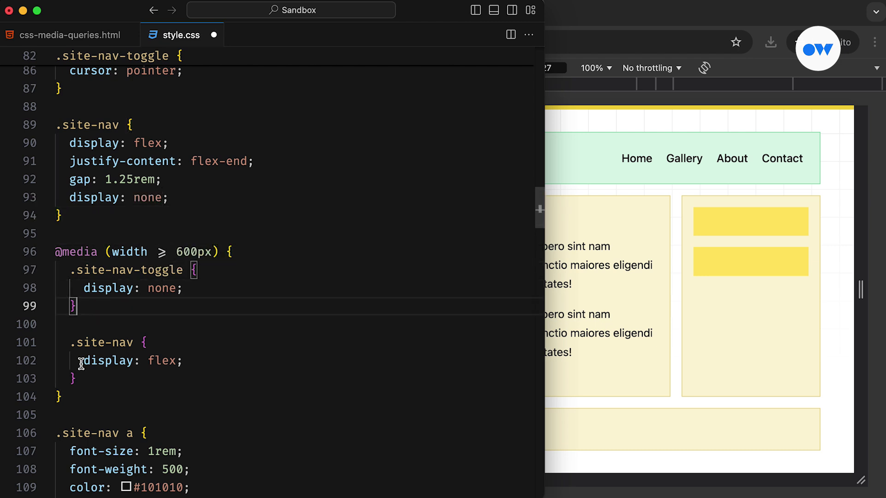
drag(83, 361, 189, 361)
click(193, 361)
Save style.css and narrow the Chrome preview to about 657 px to check the nav
key(cmd+s)
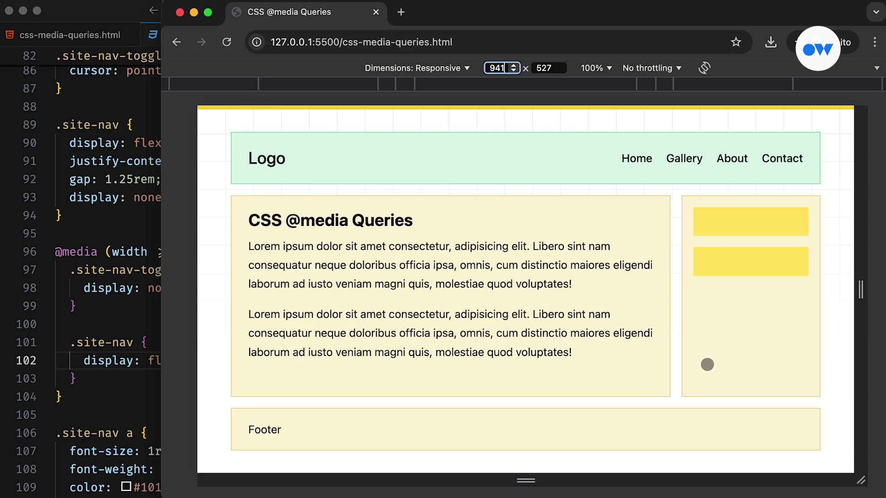
click(716, 374)
mouse_move(860, 336)
mouse_down()
mouse_move(761, 333)
mouse_move(846, 326)
mouse_move(721, 334)
mouse_move(844, 323)
mouse_up()
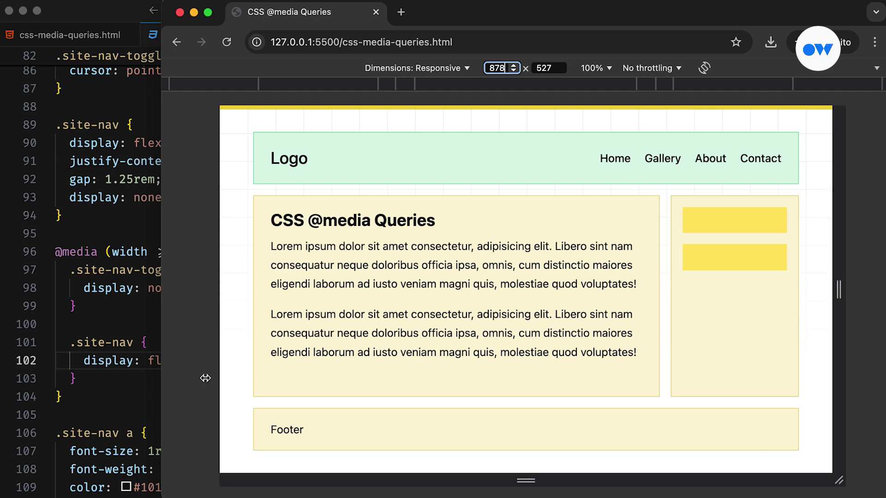
click(119, 401)
scroll(539, 323, up, 2)
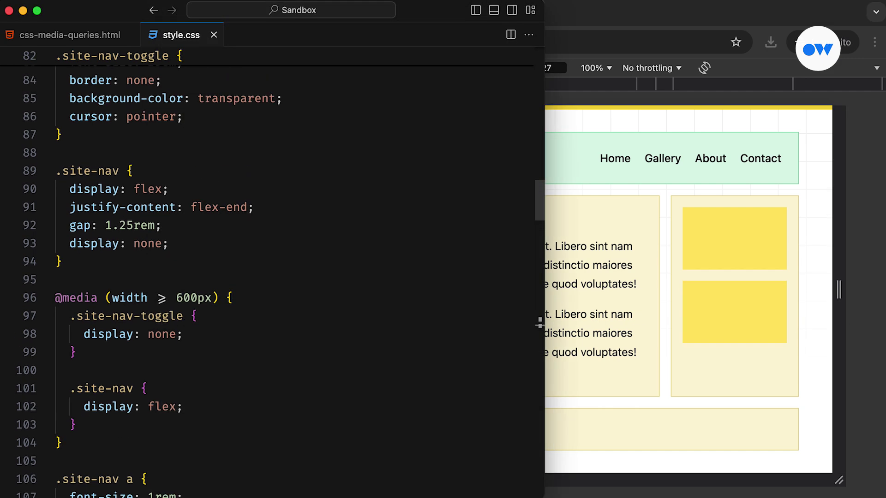
scroll(538, 323, down, 5)
scroll(539, 322, down, 5)
scroll(539, 322, down, 5)
scroll(539, 322, down, 5)
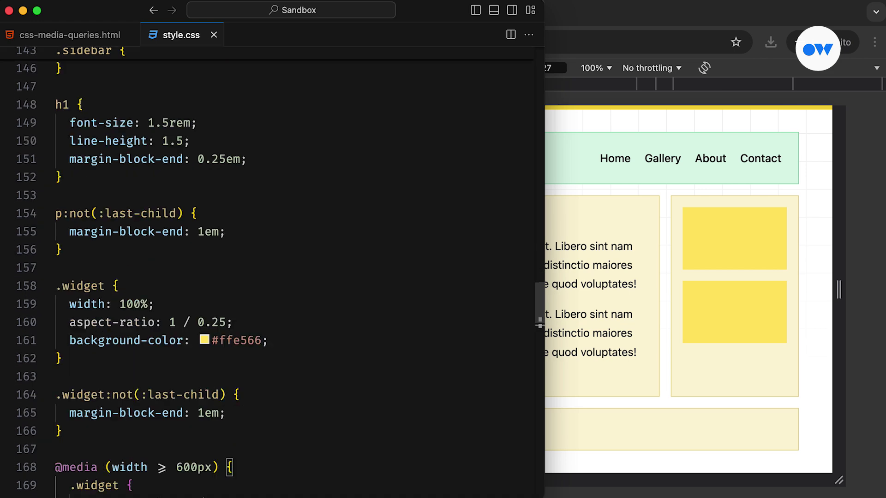
scroll(539, 322, down, 4)
scroll(539, 323, down, 4)
scroll(539, 323, down, 3)
scroll(539, 322, down, 5)
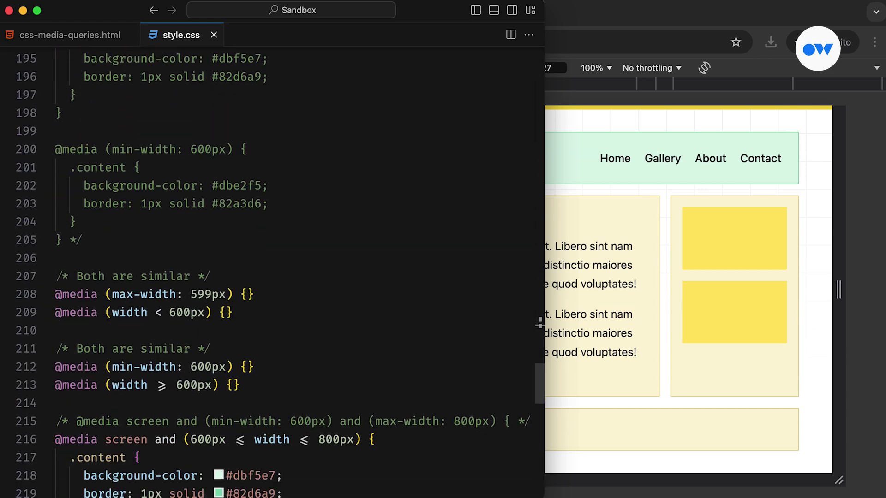
scroll(539, 323, down, 1)
scroll(539, 323, down, 5)
scroll(539, 323, down, 3)
scroll(539, 323, down, 2)
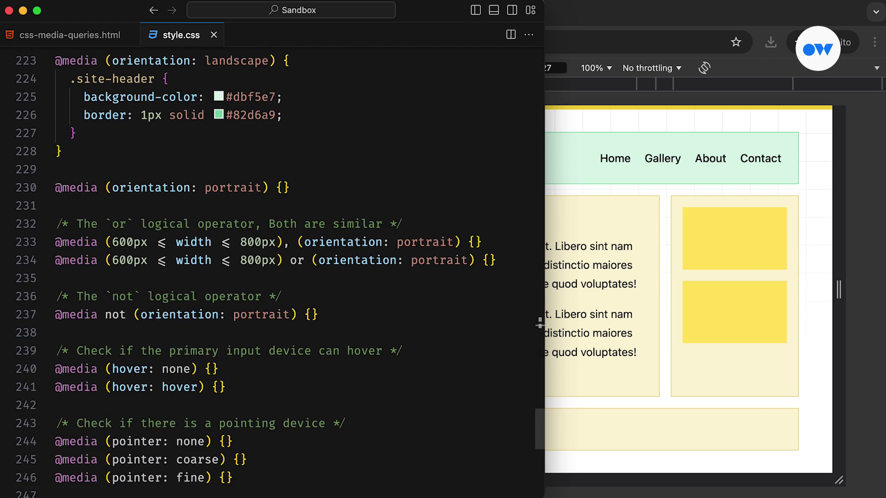
scroll(539, 322, down, 4)
scroll(539, 322, down, 2)
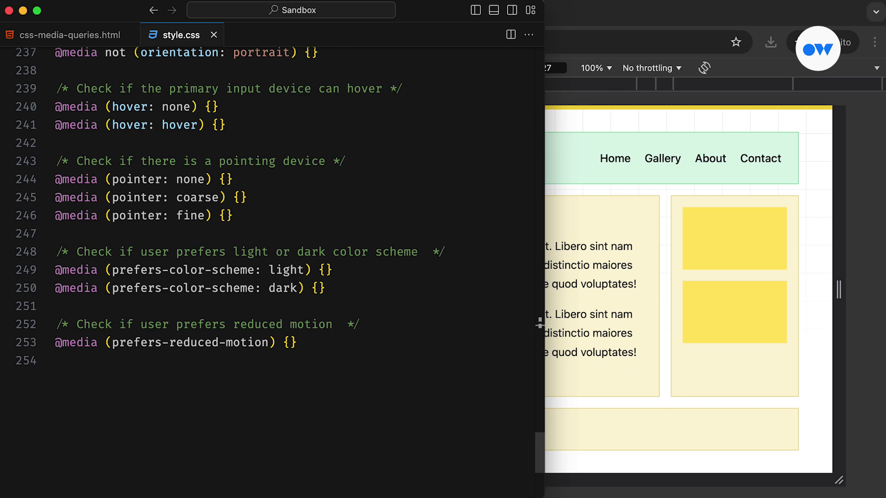
scroll(539, 322, up, 2)
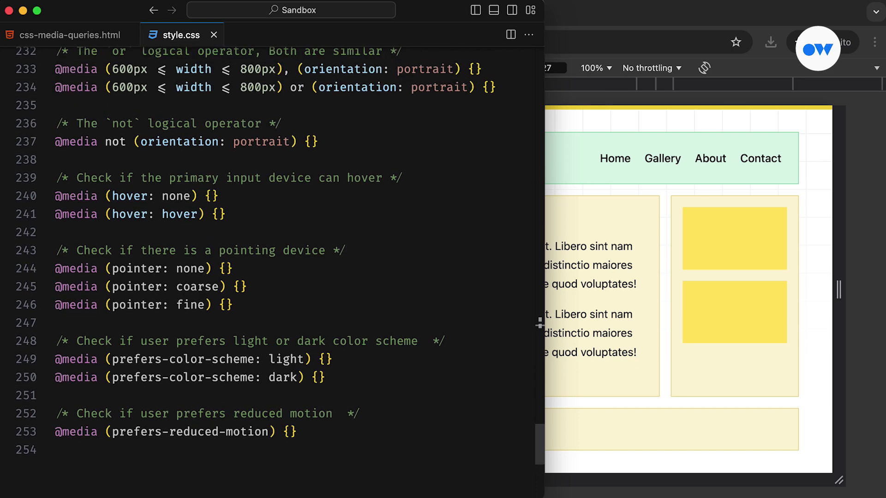
scroll(539, 323, up, 1)
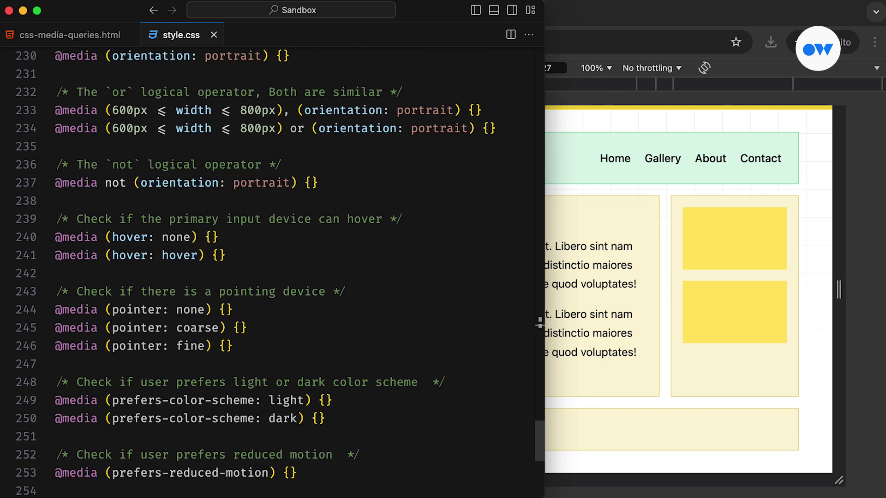